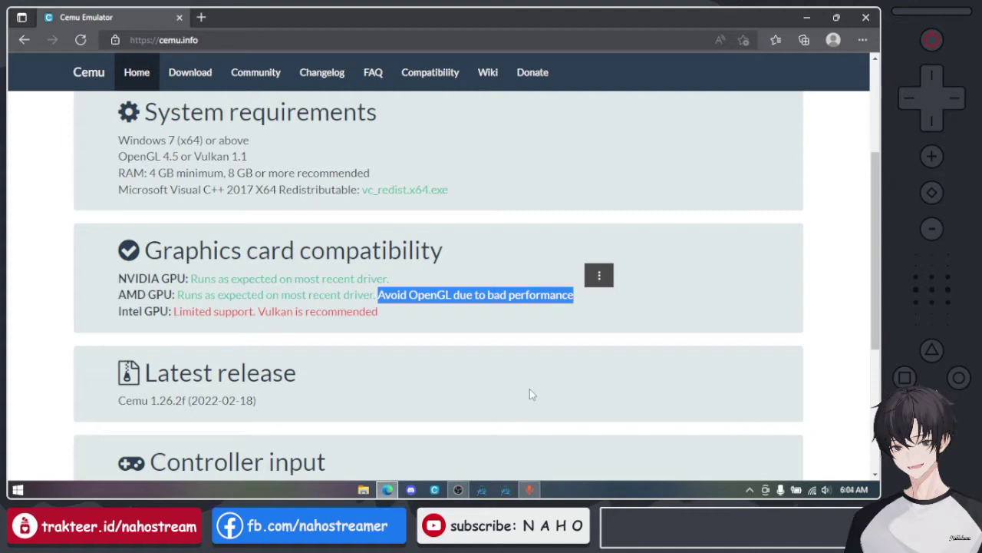
- Examine the Intel GPU note and its Vulkan recommendation in the graphics card compatibility section
{"action": "left_click", "coordinate": [421, 464]}
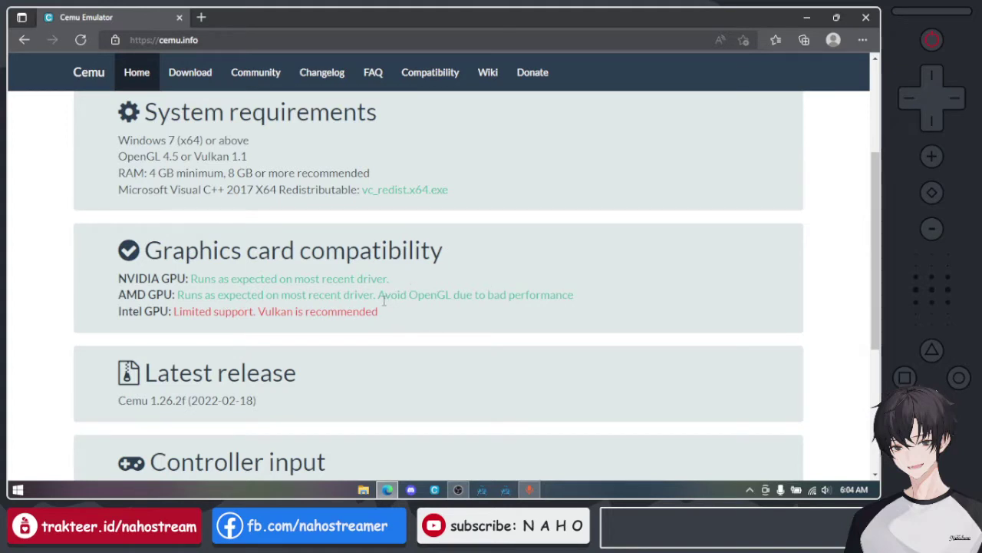
{"action": "left_click_drag", "start_coordinate": [121, 311], "coordinate": [392, 339]}
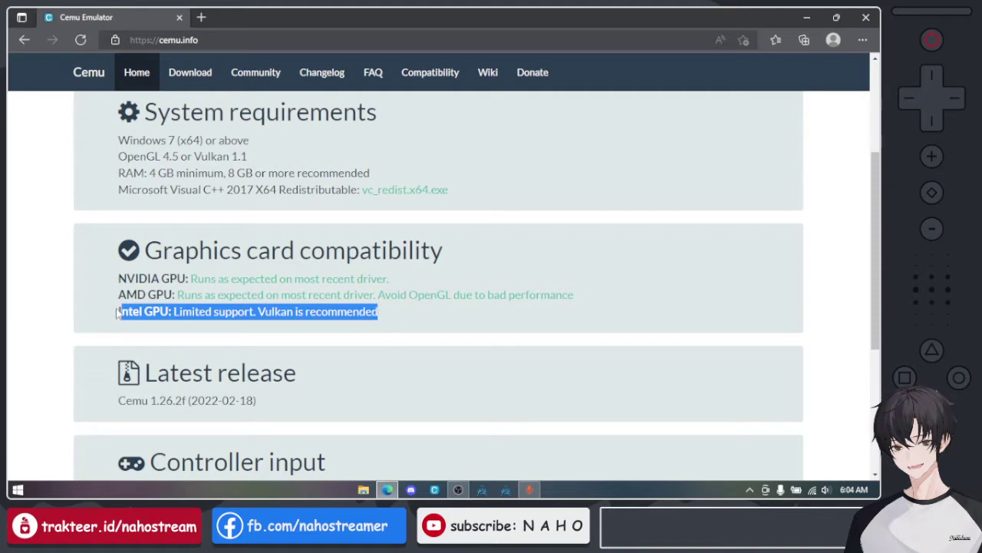
{"action": "left_click", "coordinate": [113, 313]}
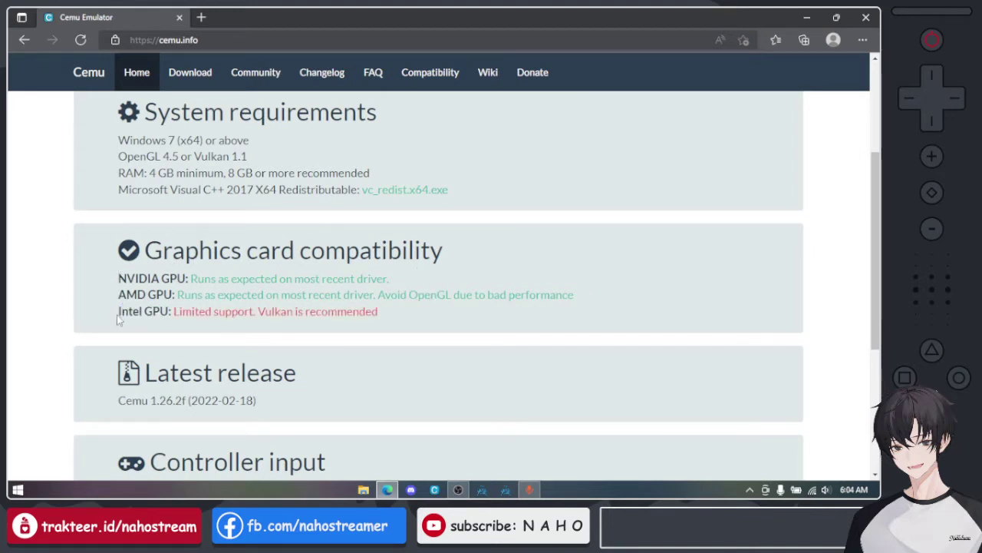
{"action": "left_click_drag", "start_coordinate": [119, 315], "coordinate": [422, 329]}
{"action": "left_click", "coordinate": [285, 344]}
{"action": "left_click_drag", "start_coordinate": [259, 314], "coordinate": [383, 311]}
{"action": "left_click", "coordinate": [402, 352]}
- Download the latest Cemu version (v1.26.2f, Win x64) and show the downloaded archive in its folder
{"action": "scroll", "coordinate": [402, 350], "scroll_direction": "down", "scroll_amount": 3}
{"action": "scroll", "coordinate": [403, 350], "scroll_direction": "up", "scroll_amount": 3}
{"action": "scroll", "coordinate": [101, 325], "scroll_direction": "down", "scroll_amount": 3}
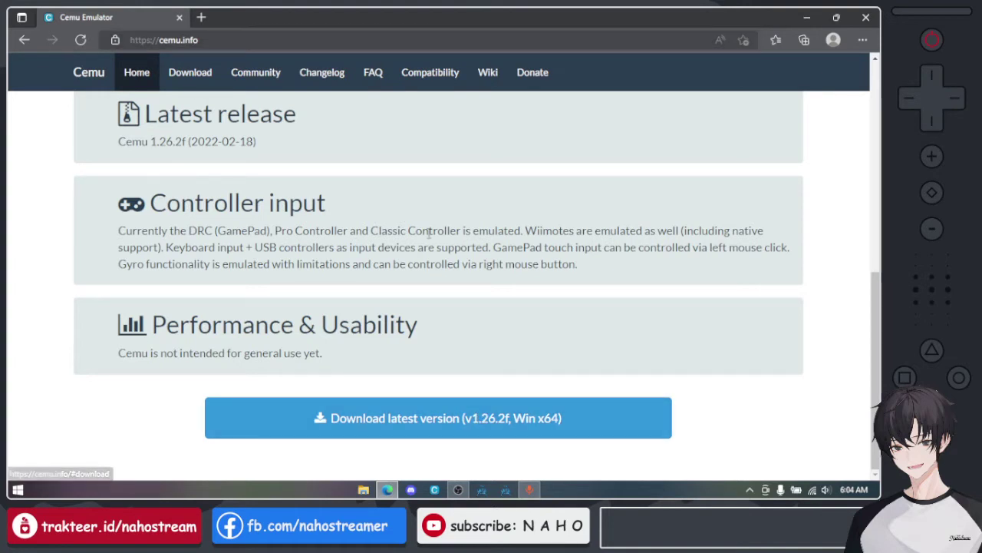
{"action": "left_click", "coordinate": [458, 429]}
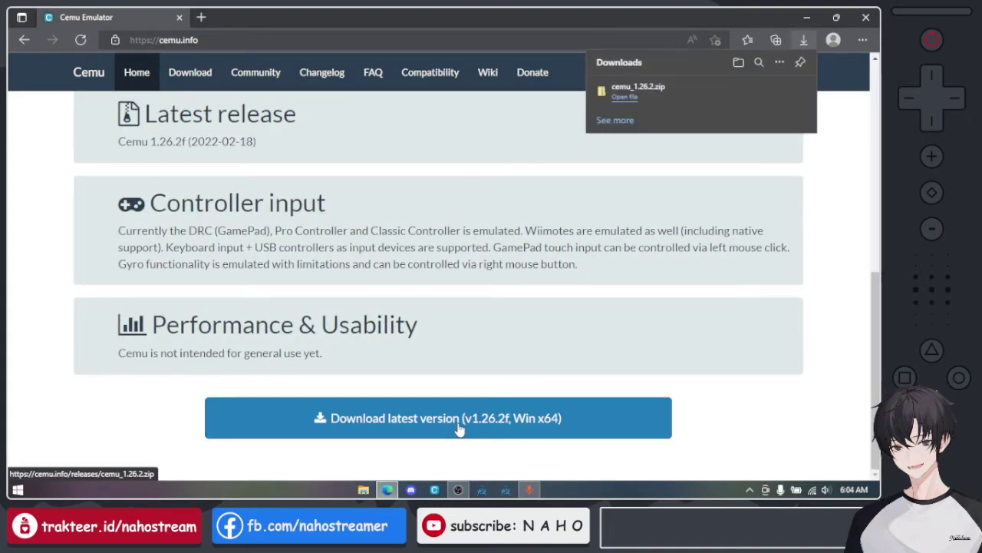
{"action": "left_click", "coordinate": [761, 92]}
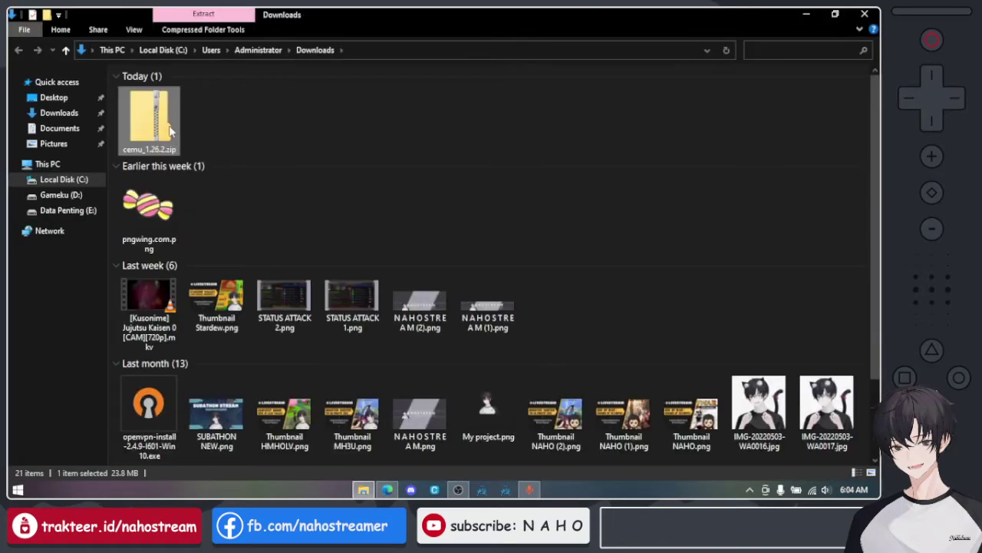
- Extract cemu_1.26.2.zip into its own cemu_1.26.2 folder with 7-Zip
{"action": "right_click", "coordinate": [170, 128]}
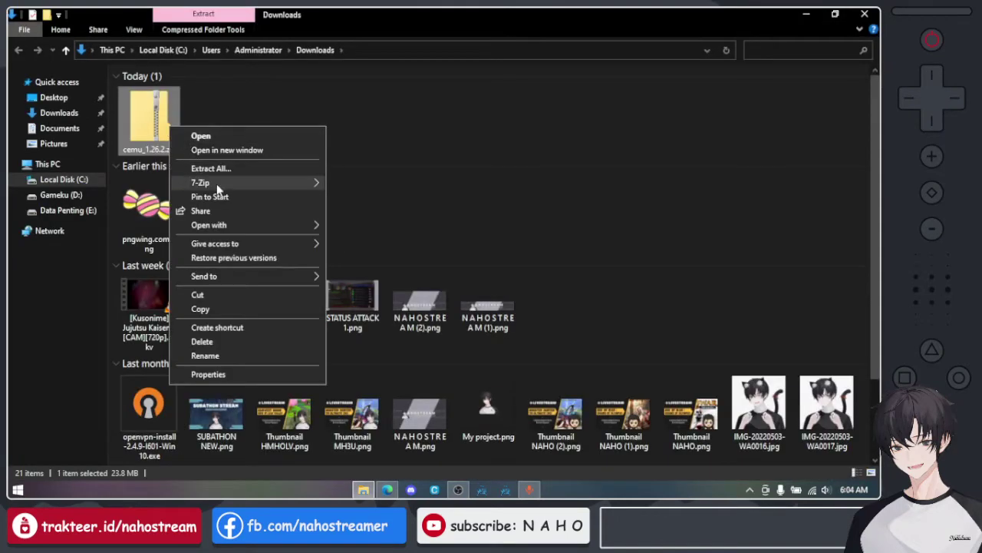
{"action": "mouse_move", "coordinate": [218, 184]}
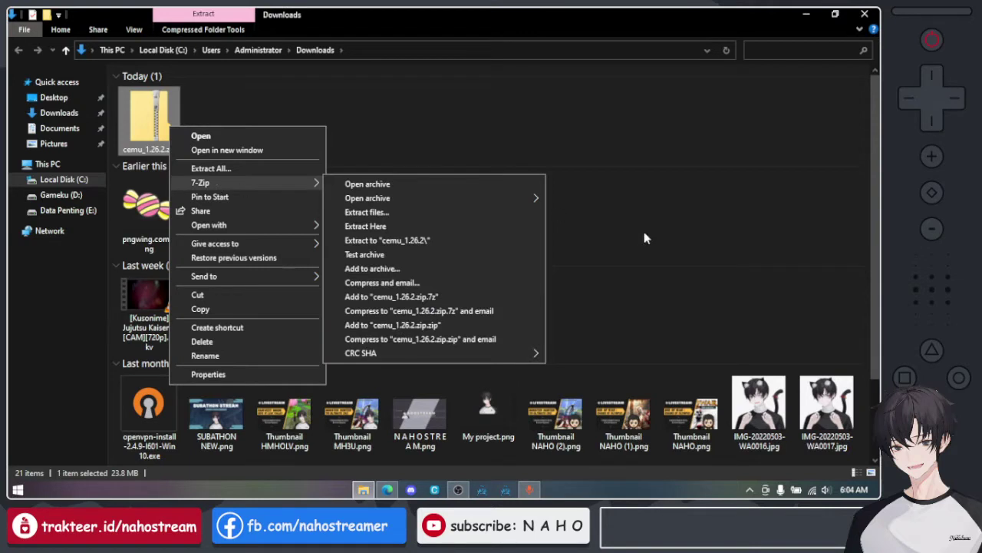
{"action": "left_click", "coordinate": [420, 241]}
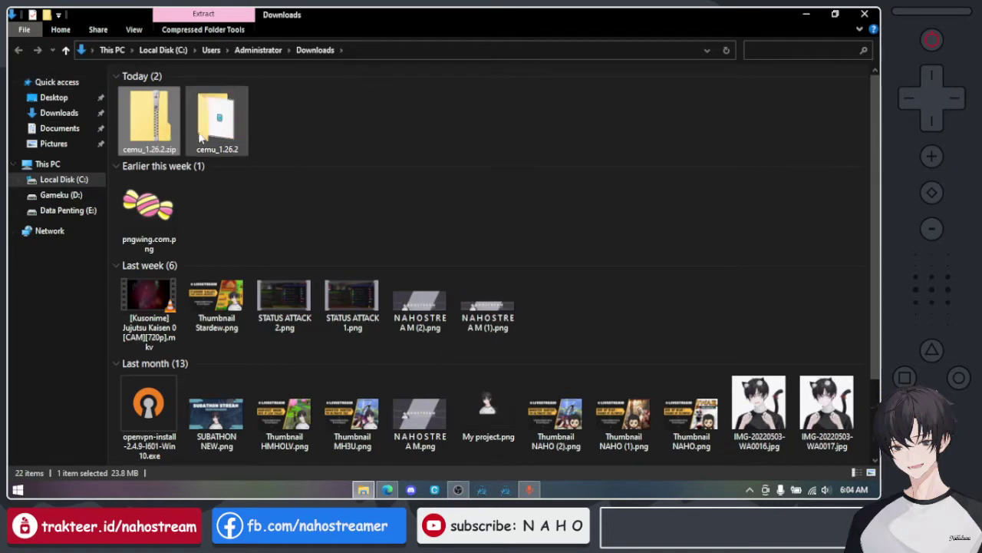
- Open the extracted cemu_1.26.2 folder and launch Cemu.exe
{"action": "double_click", "coordinate": [212, 134]}
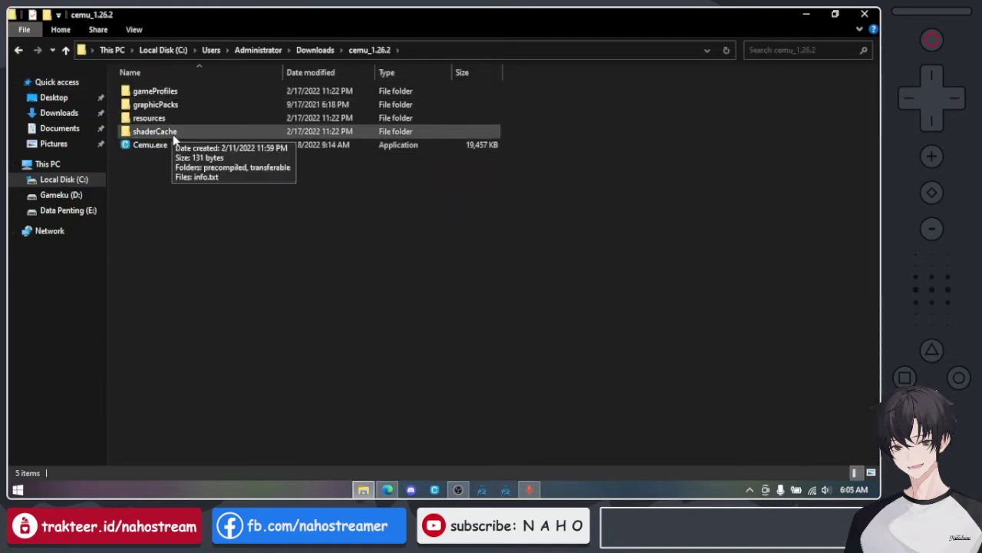
{"action": "double_click", "coordinate": [189, 147]}
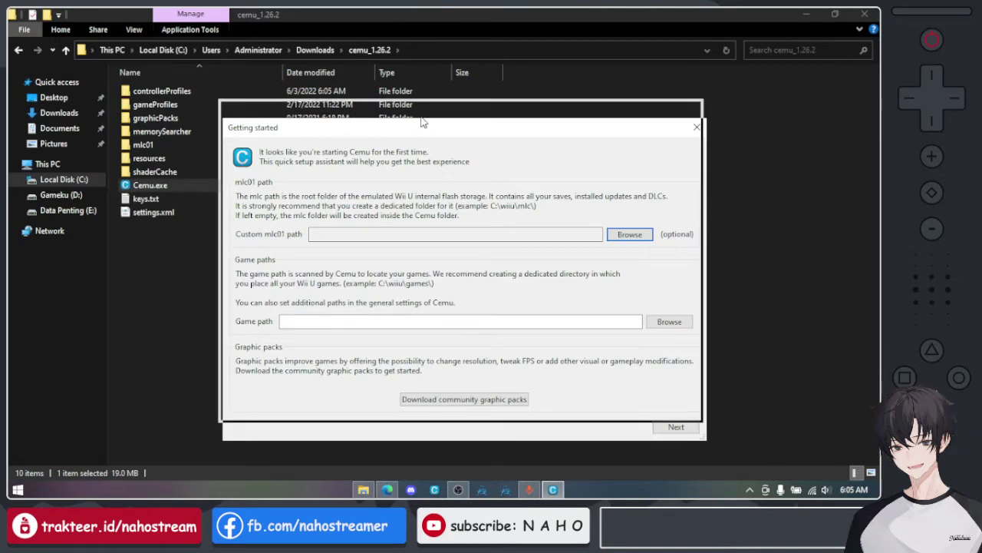
{"action": "left_click_drag", "start_coordinate": [425, 124], "coordinate": [418, 118]}
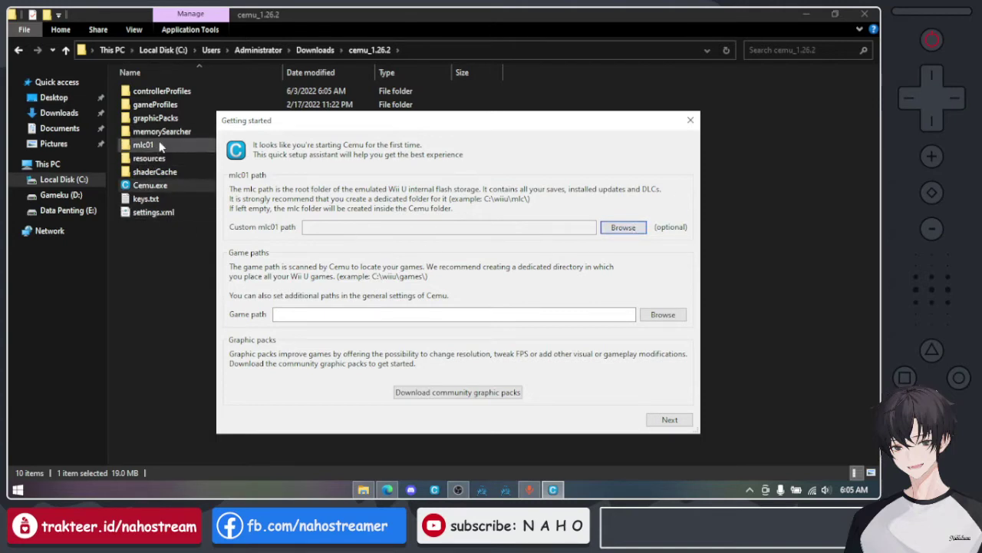
{"action": "left_click", "coordinate": [636, 233]}
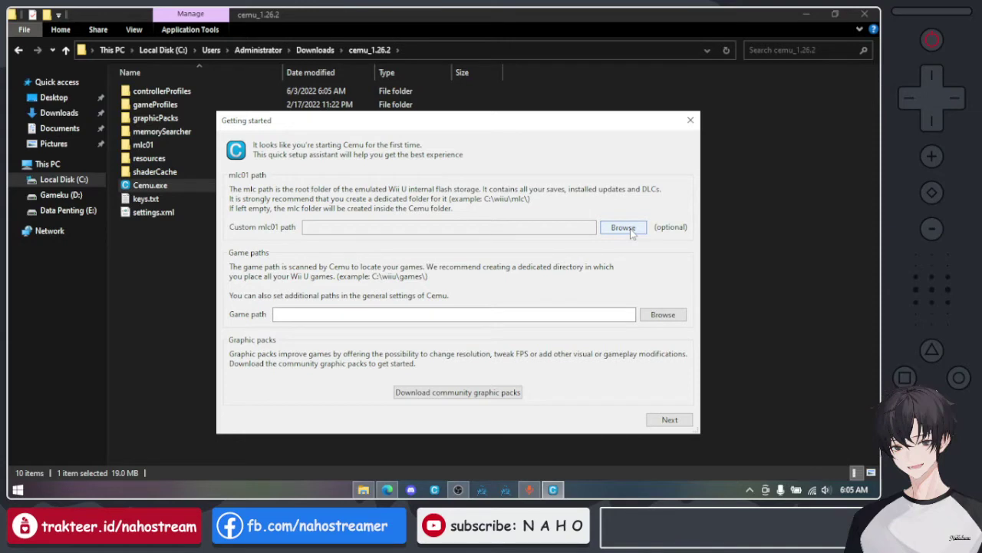
{"action": "left_click", "coordinate": [623, 227]}
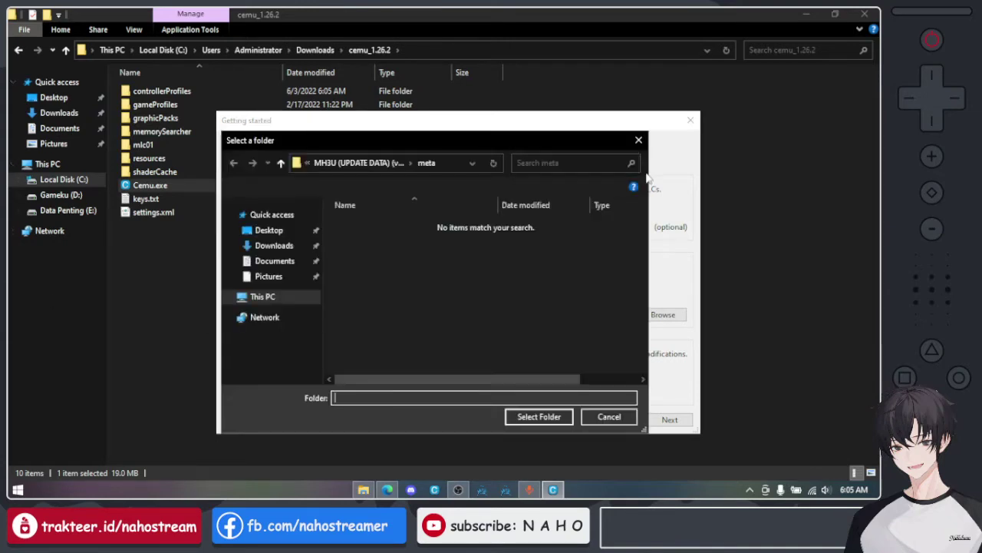
{"action": "left_click", "coordinate": [639, 139]}
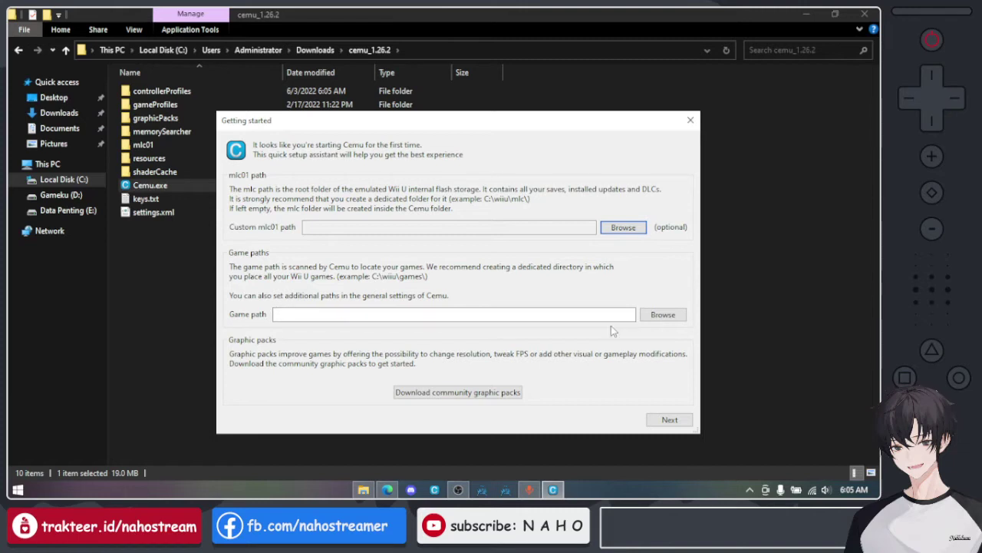
- Set the game path in the setup assistant to the D:\ROM\Wii U folder
{"action": "left_click", "coordinate": [664, 315]}
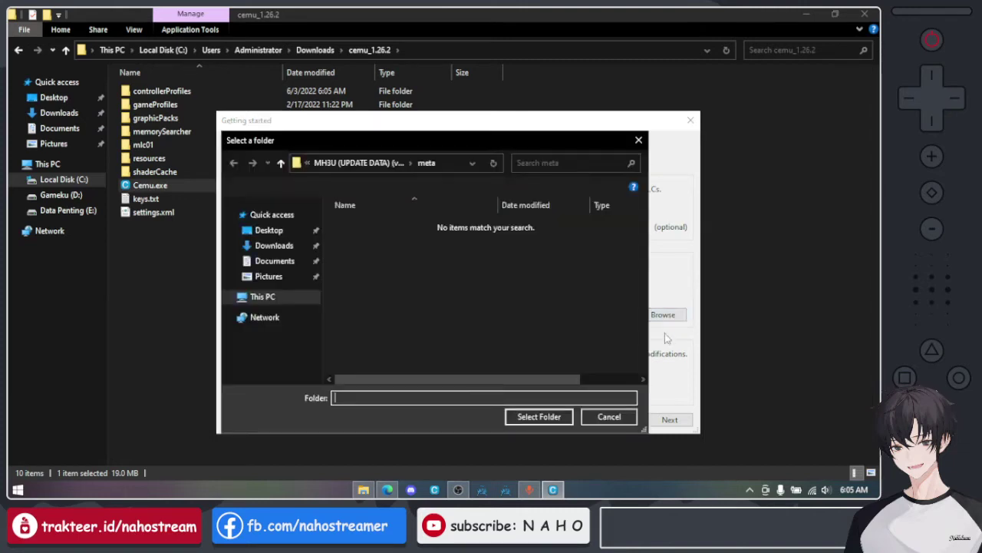
{"action": "left_click", "coordinate": [263, 335]}
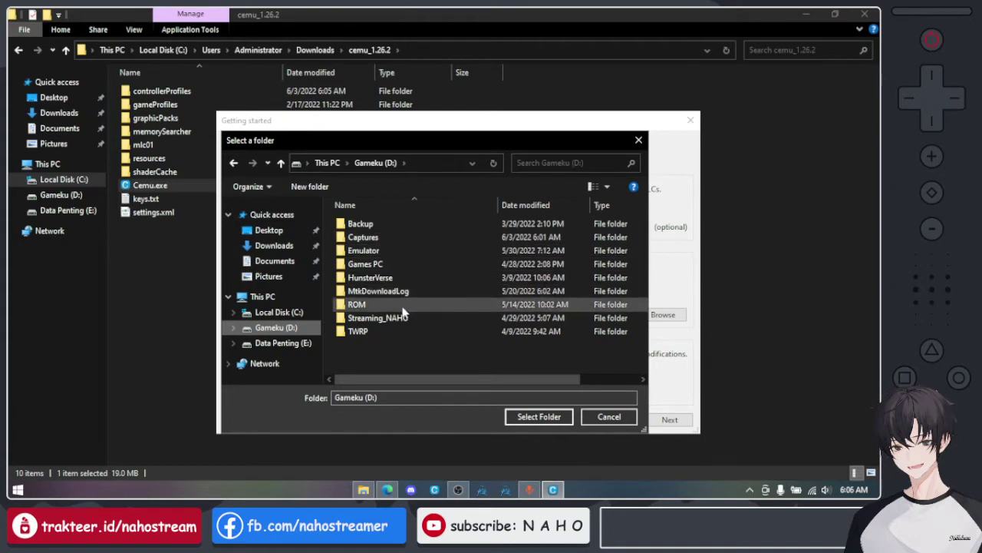
{"action": "double_click", "coordinate": [374, 305]}
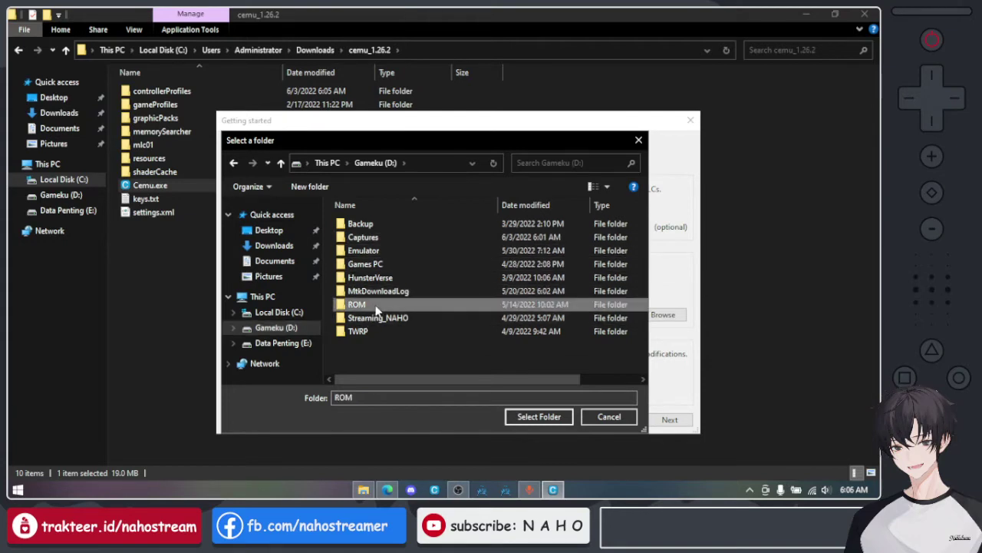
{"action": "left_click", "coordinate": [369, 293]}
{"action": "double_click", "coordinate": [369, 293]}
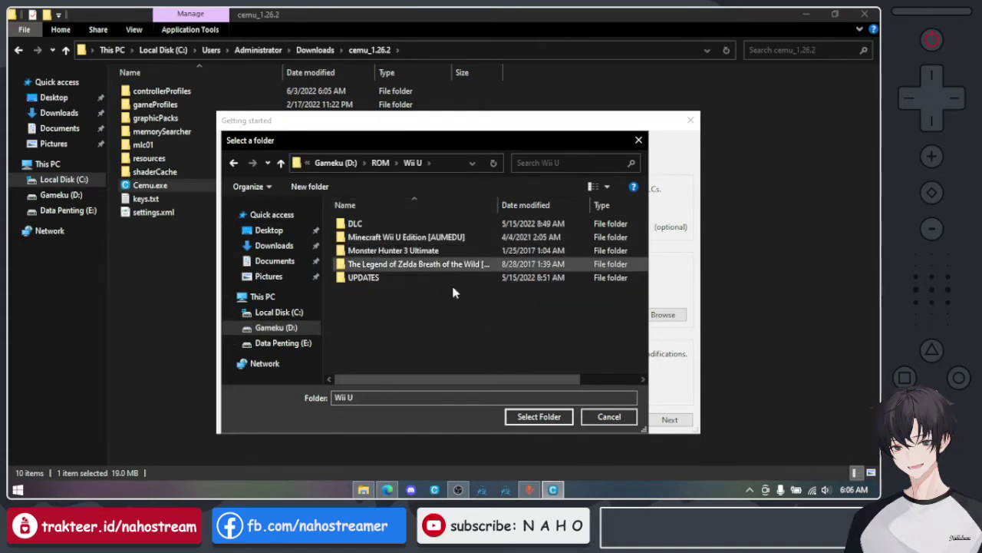
{"action": "left_click", "coordinate": [540, 417]}
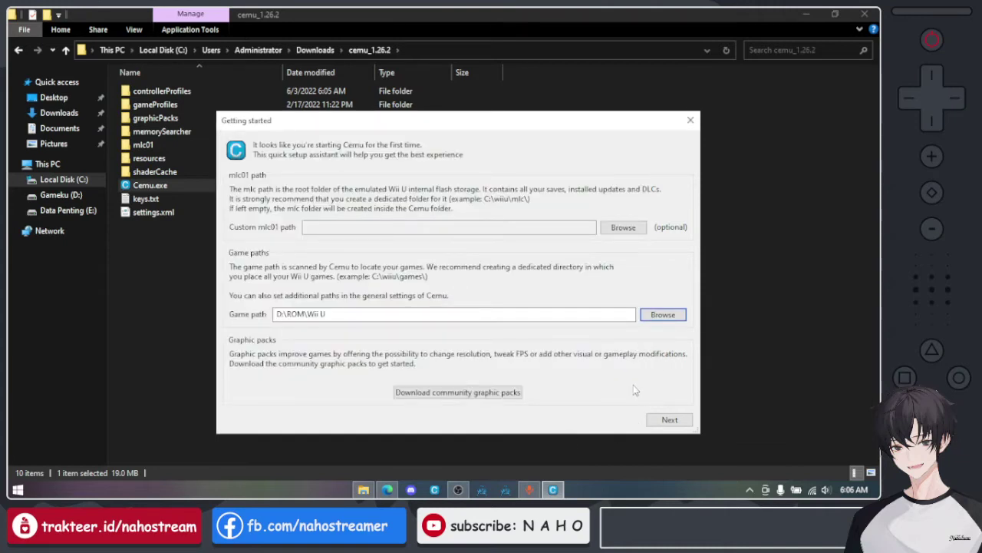
- Download the community graphic packs and continue to the setup assistant's input settings page
{"action": "left_click", "coordinate": [507, 396]}
{"action": "left_click", "coordinate": [534, 279]}
{"action": "left_click", "coordinate": [665, 422]}
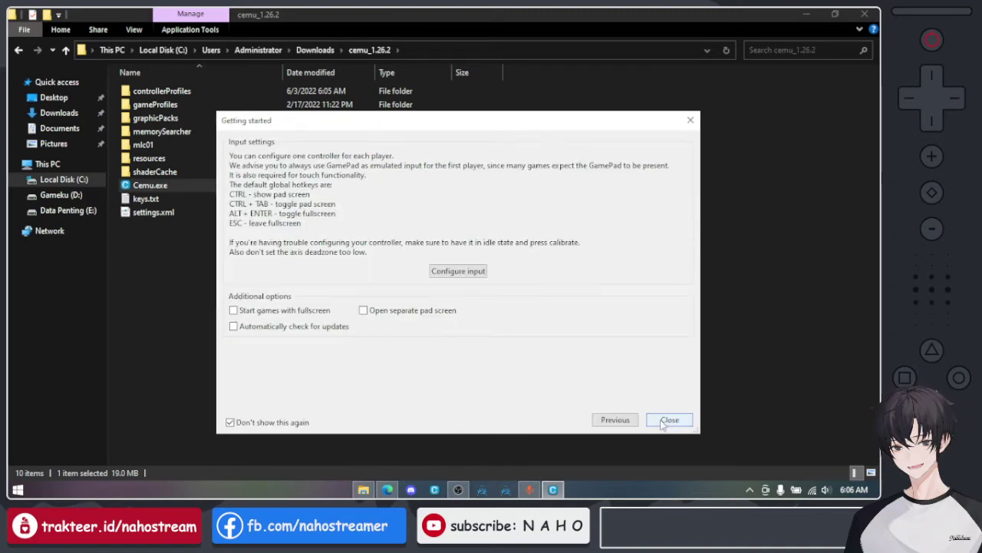
- Open the input configuration and set Controller 1's emulated controller to Wii U GamePad
{"action": "left_click", "coordinate": [470, 272]}
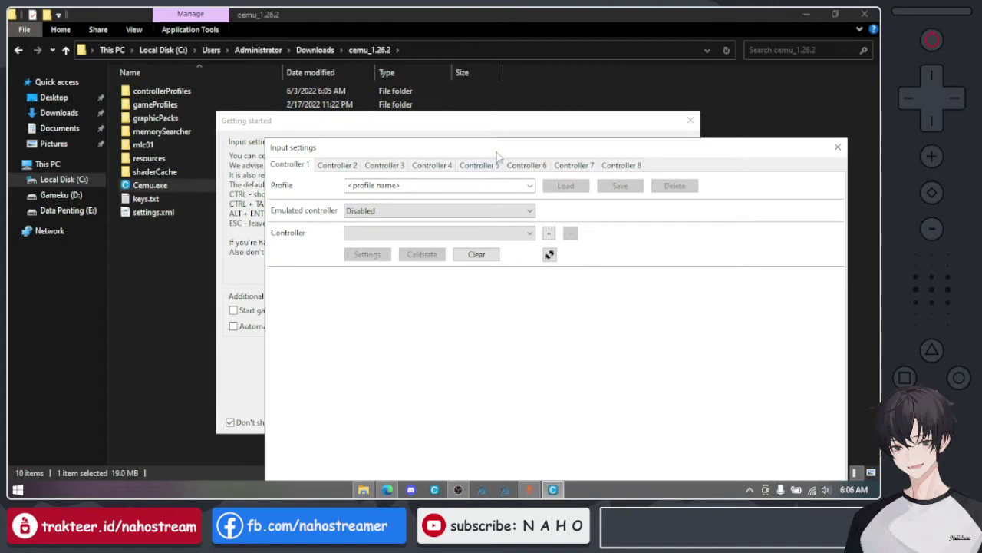
{"action": "left_click_drag", "start_coordinate": [496, 150], "coordinate": [435, 52]}
{"action": "left_click", "coordinate": [373, 116]}
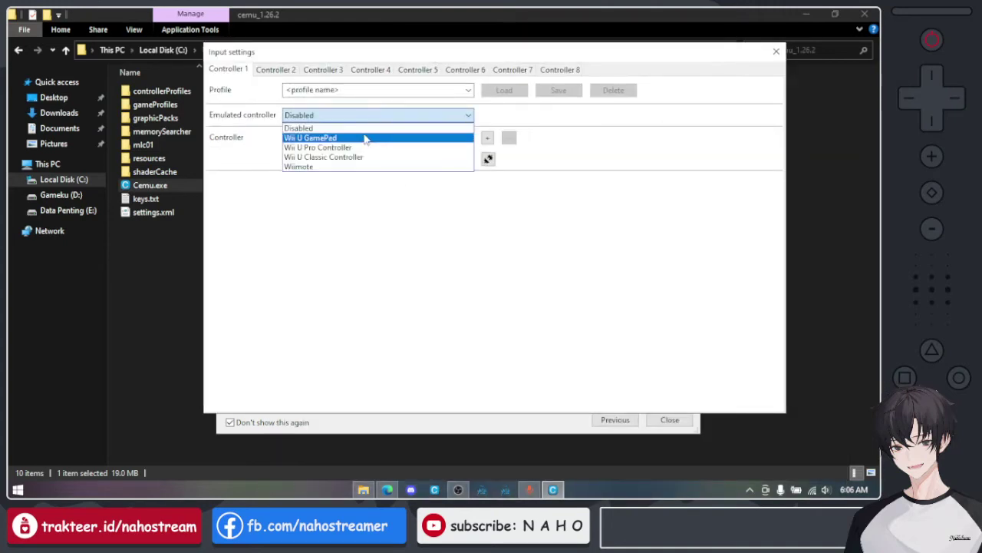
{"action": "left_click", "coordinate": [365, 138]}
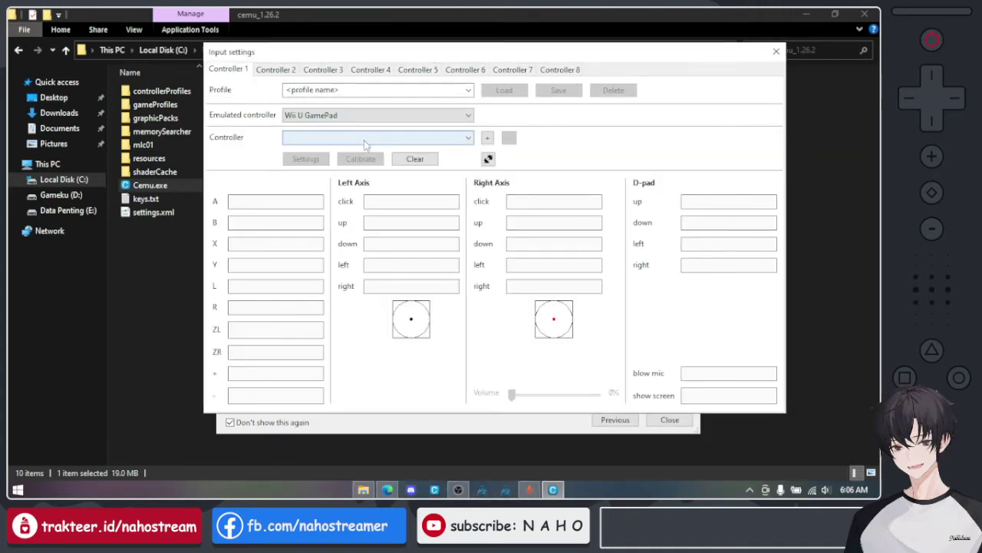
- Try Wii U Pro Controller as the emulated controller and switch back to Wii U GamePad
{"action": "left_click", "coordinate": [373, 115]}
{"action": "left_click", "coordinate": [374, 150]}
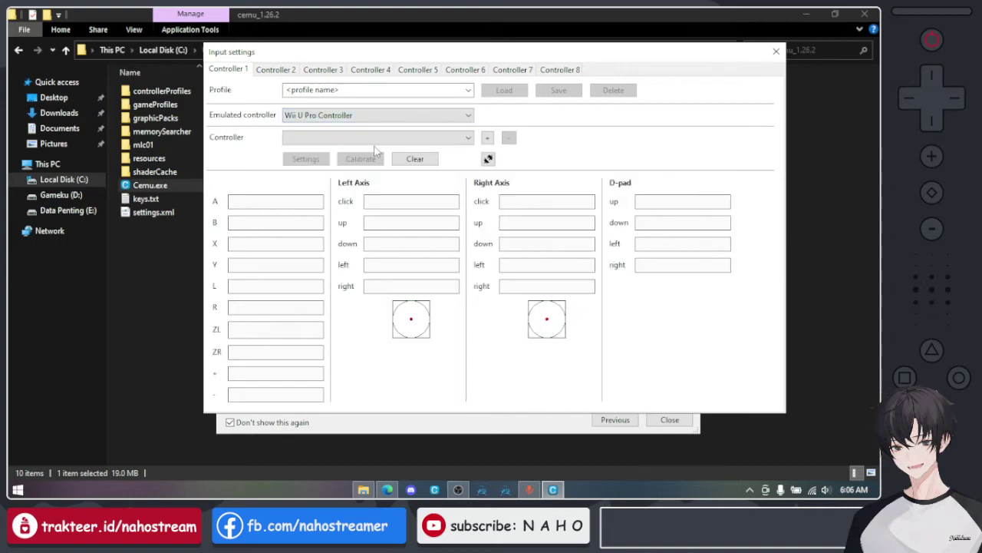
{"action": "left_click", "coordinate": [383, 117]}
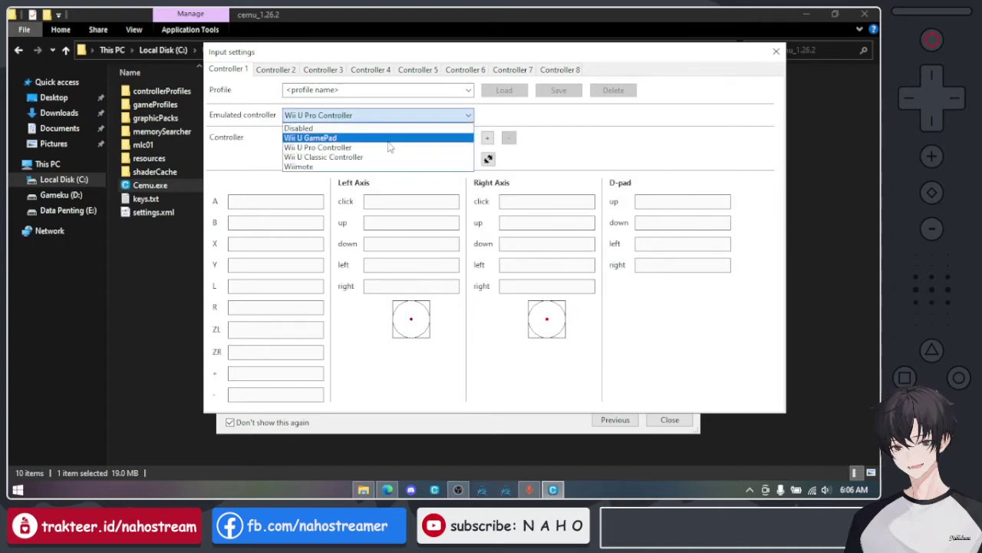
{"action": "left_click", "coordinate": [389, 138]}
{"action": "left_click", "coordinate": [400, 117]}
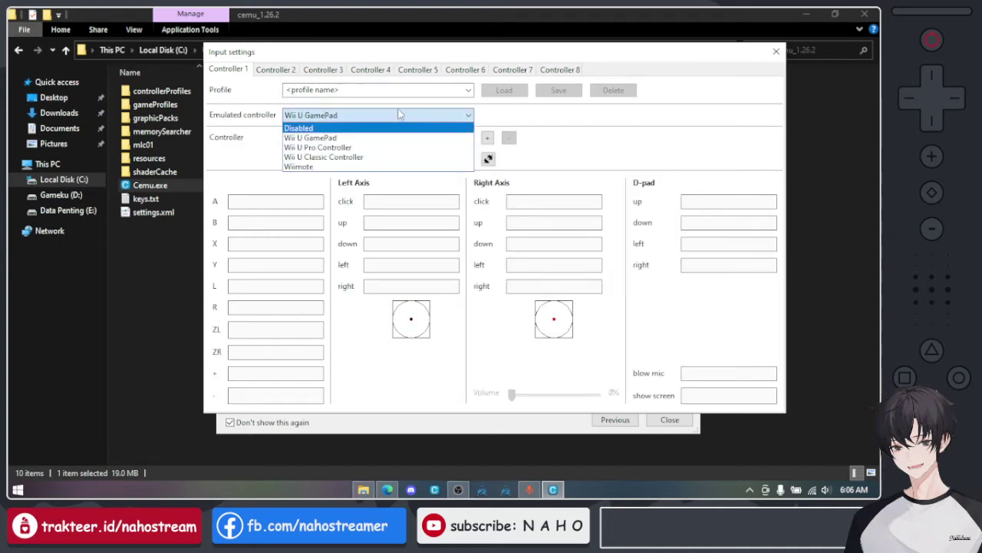
{"action": "left_click", "coordinate": [407, 136]}
- Add the second listed Bluetooth Gamepad to Controller 1 using the DirectInput API
{"action": "left_click", "coordinate": [410, 140]}
{"action": "left_click", "coordinate": [468, 156]}
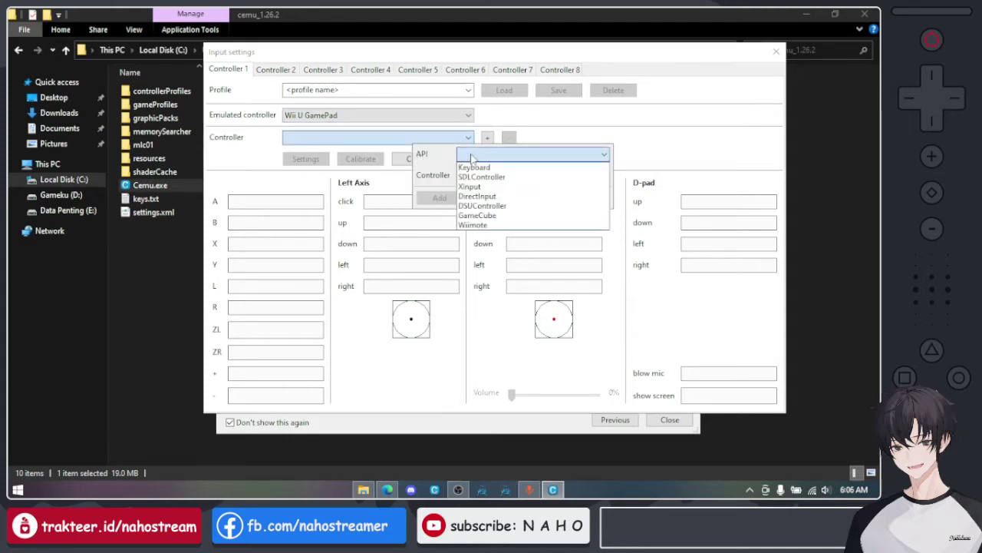
{"action": "left_click", "coordinate": [485, 197]}
{"action": "left_click", "coordinate": [499, 175]}
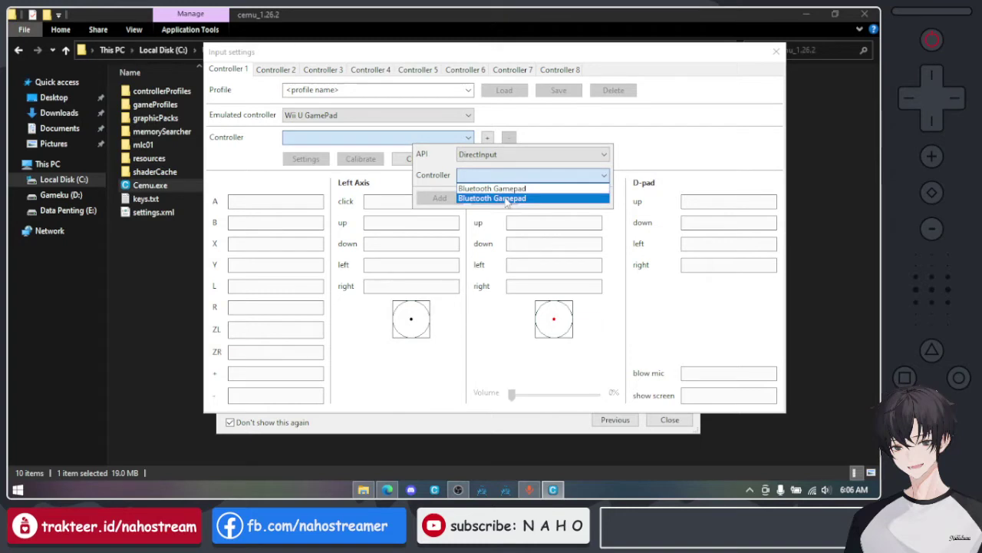
{"action": "left_click", "coordinate": [506, 199]}
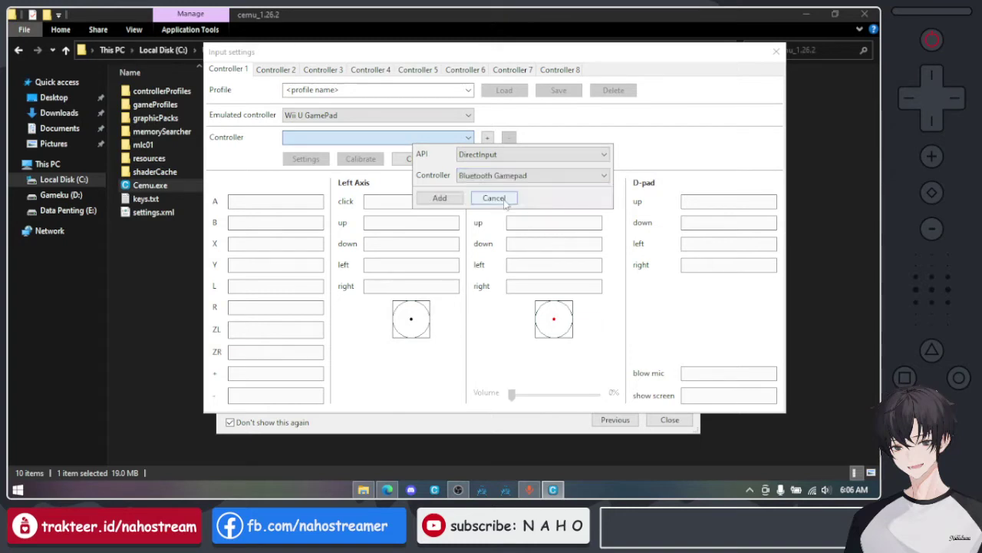
{"action": "left_click", "coordinate": [430, 198]}
- Map the Bluetooth gamepad's buttons, both axes and D-pad to the Wii U GamePad controls, starting with A, and close the input settings
{"action": "left_click", "coordinate": [280, 202]}
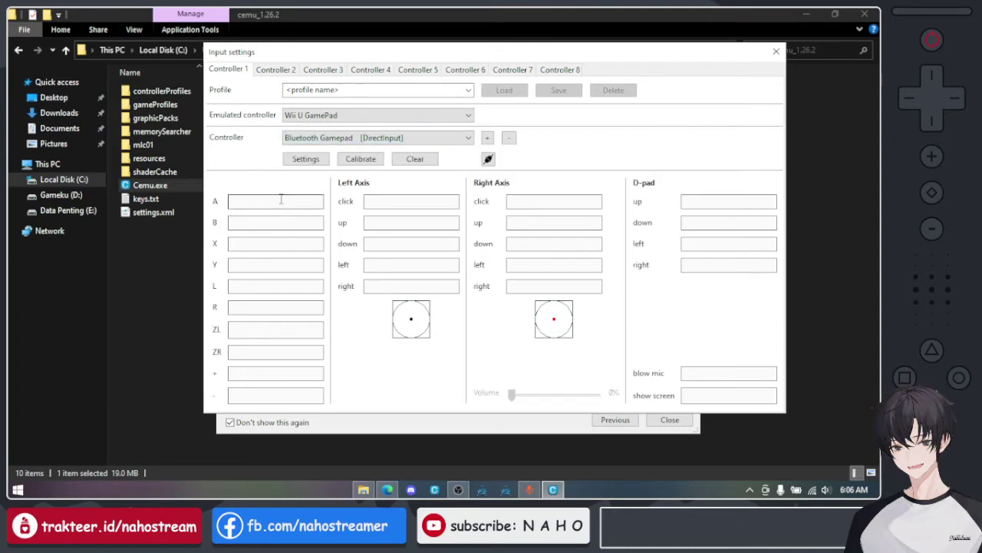
{"action": "left_click", "coordinate": [281, 201]}
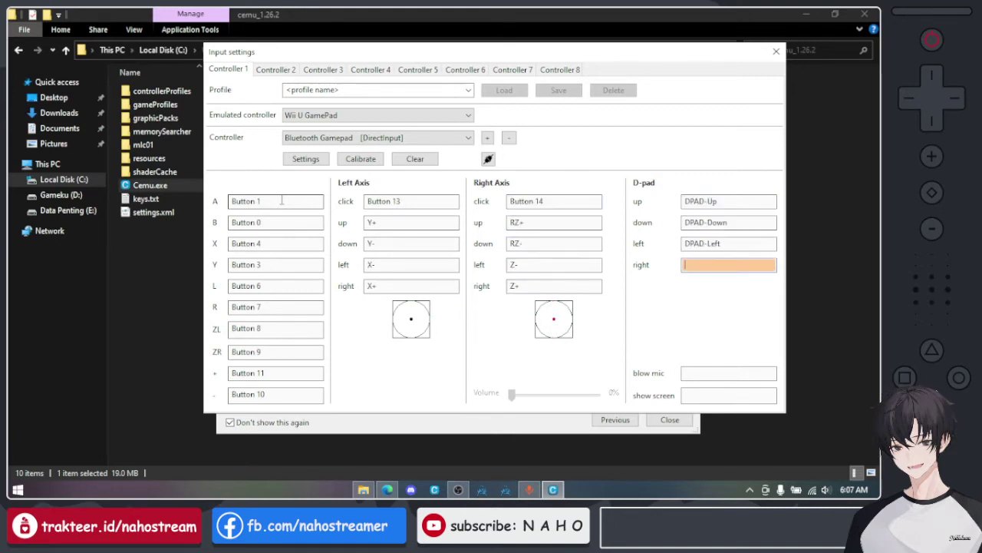
{"action": "left_click", "coordinate": [776, 52]}
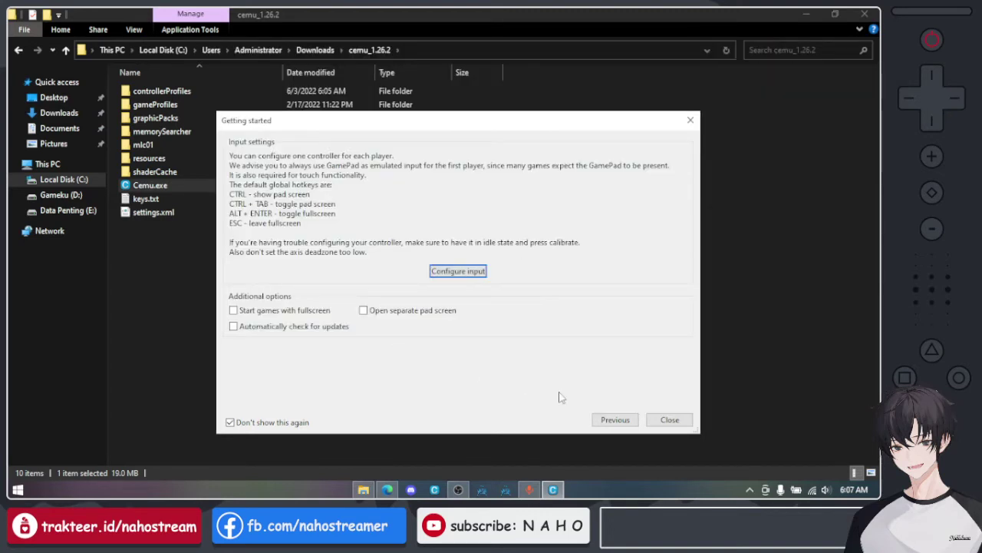
- Finish the getting started assistant and maximize the Cemu game list window
{"action": "left_click", "coordinate": [668, 420]}
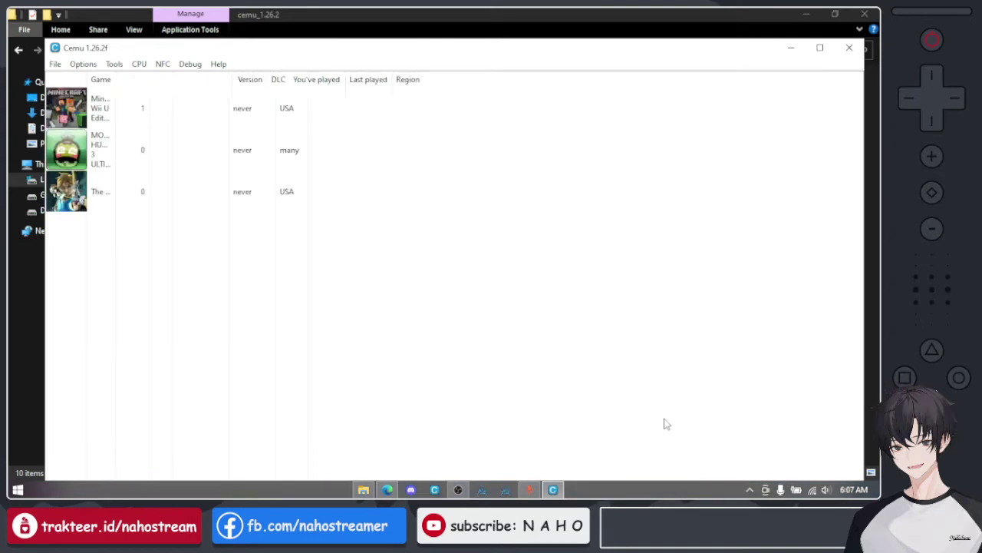
{"action": "left_click_drag", "start_coordinate": [590, 53], "coordinate": [572, 13]}
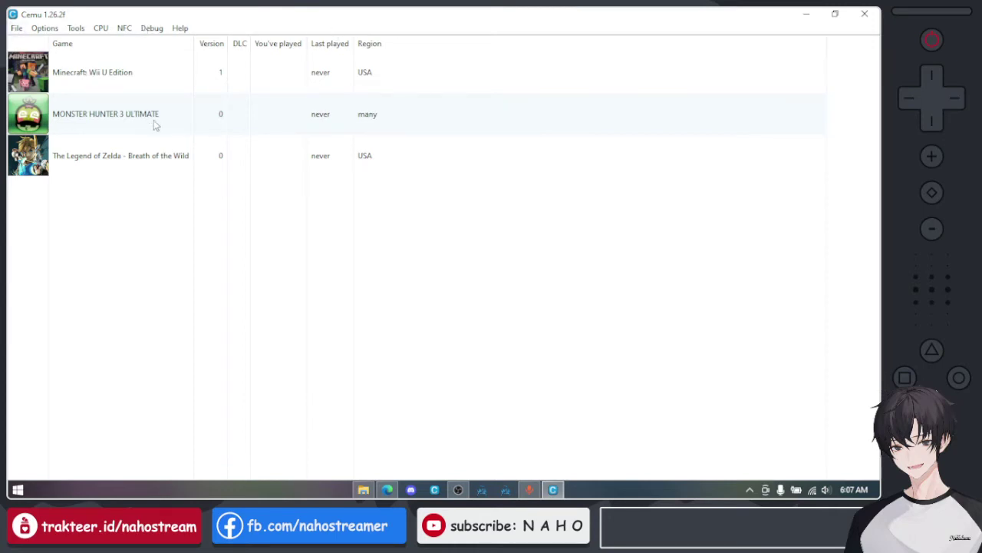
- Close the web browser window and the cemu_1.26.2 folder window
{"action": "mouse_move", "coordinate": [396, 495]}
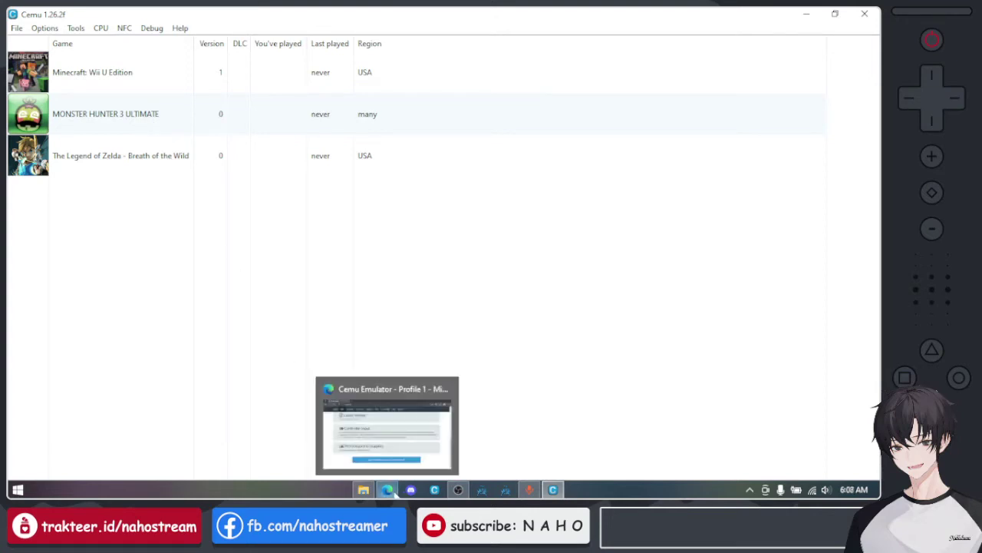
{"action": "left_click", "coordinate": [449, 390]}
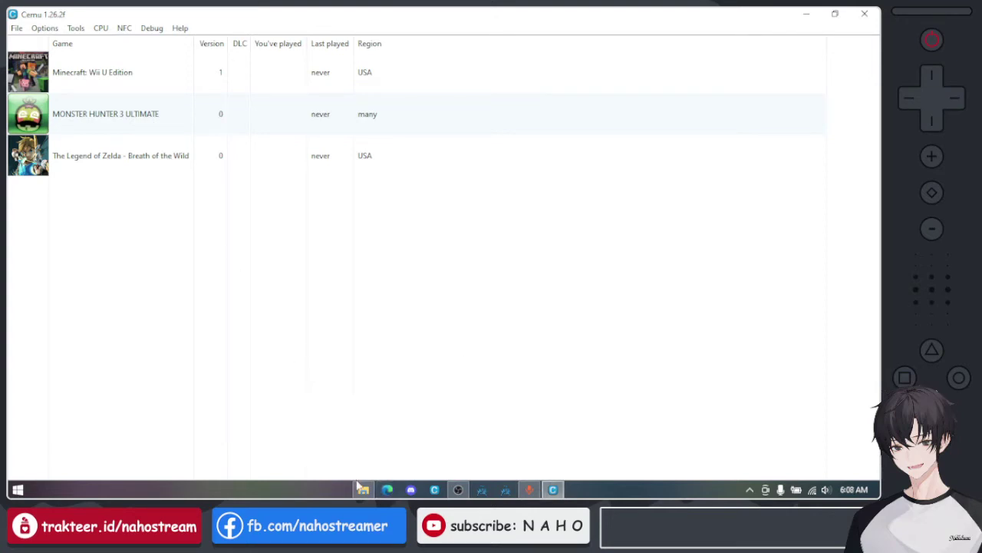
{"action": "mouse_move", "coordinate": [362, 489]}
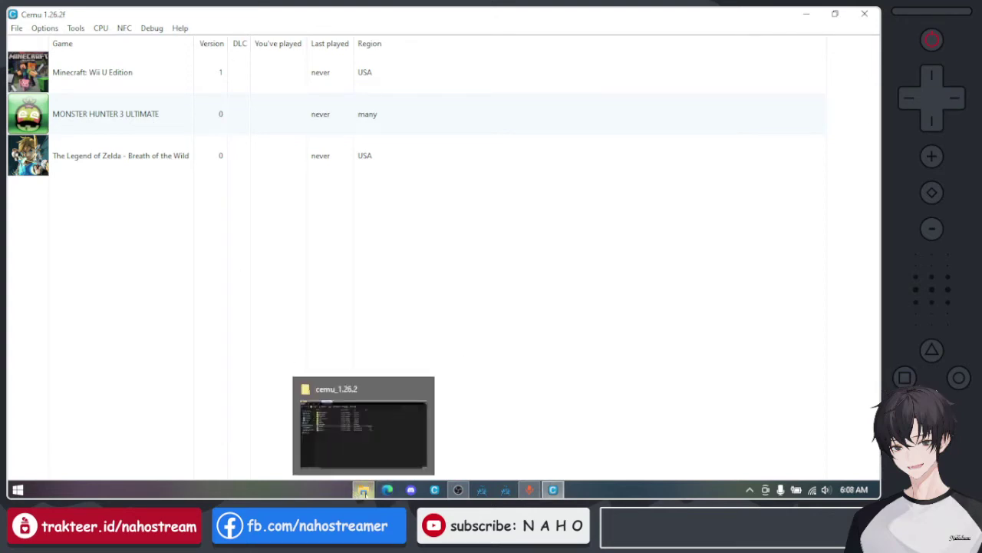
{"action": "left_click", "coordinate": [422, 389]}
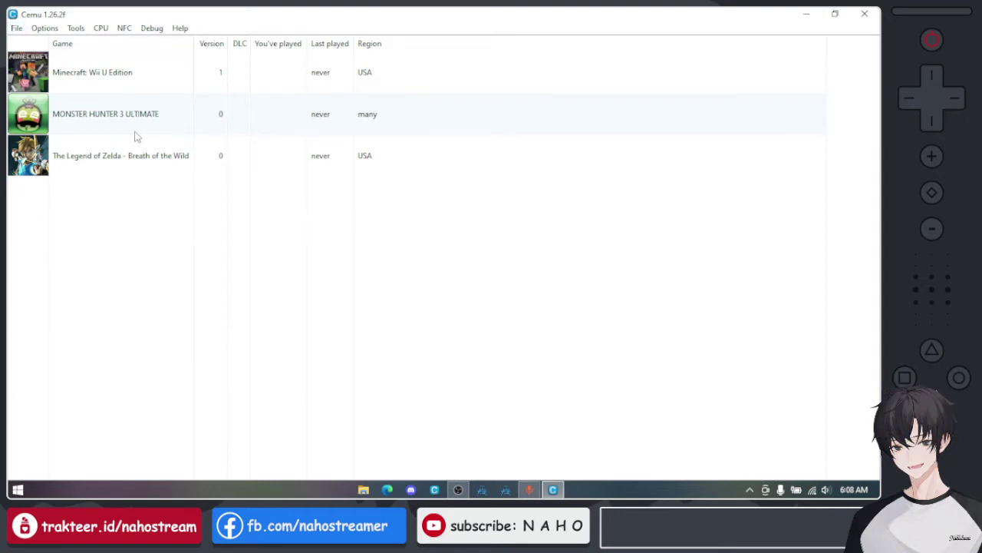
- Install the Monster Hunter 3 Ultimate update from meta.xml in the MH3U (UPDATE DATA) (v32) (EUR) folder under UPDATES
{"action": "left_click", "coordinate": [16, 29]}
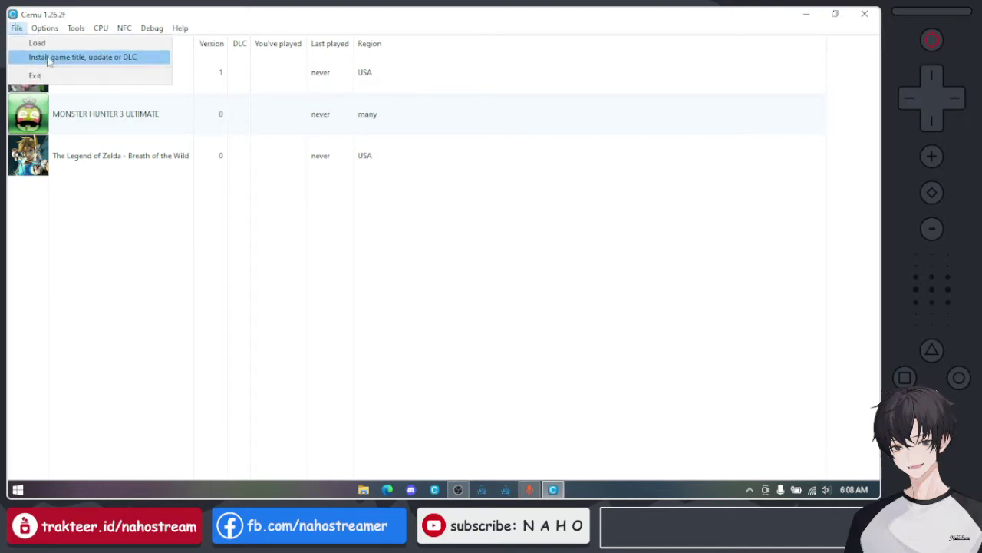
{"action": "left_click", "coordinate": [48, 58]}
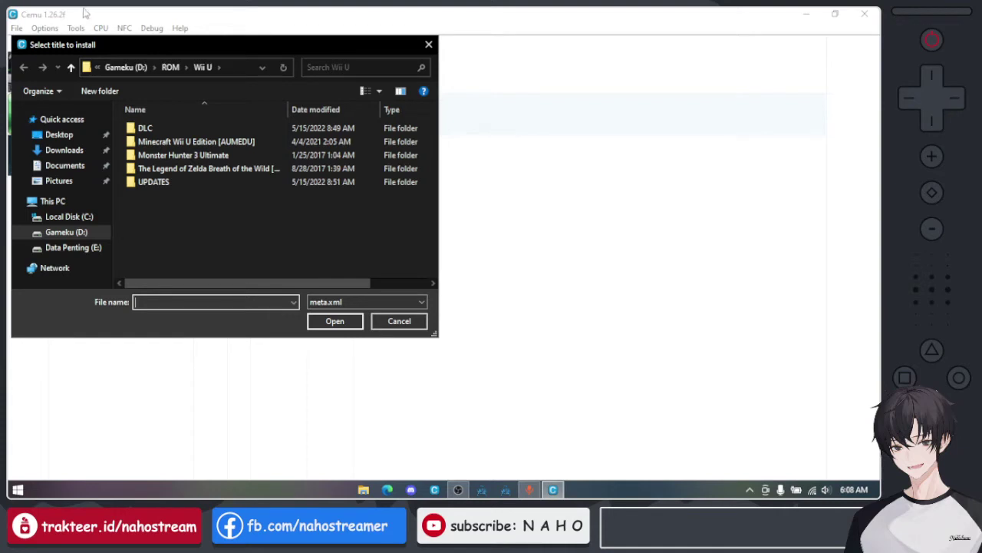
{"action": "double_click", "coordinate": [205, 183]}
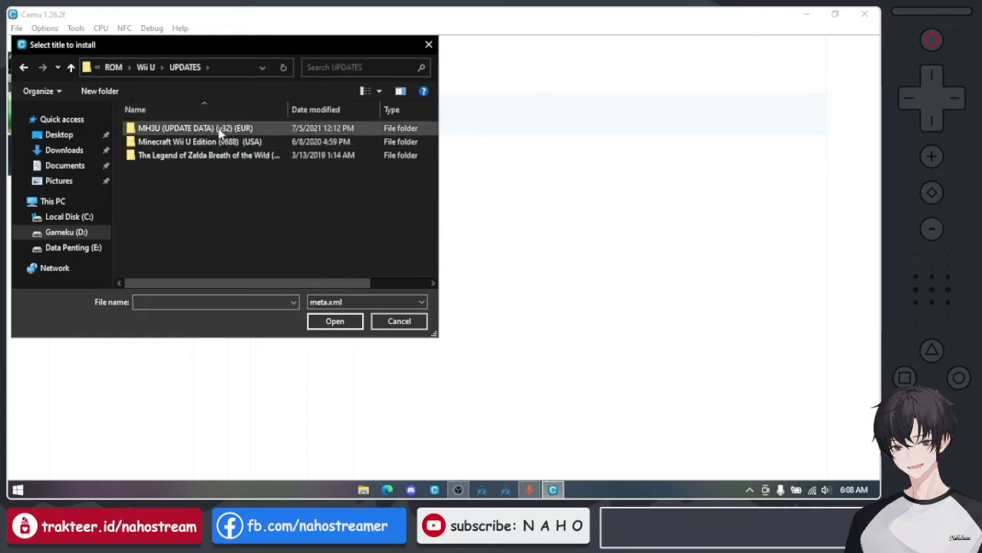
{"action": "double_click", "coordinate": [220, 131]}
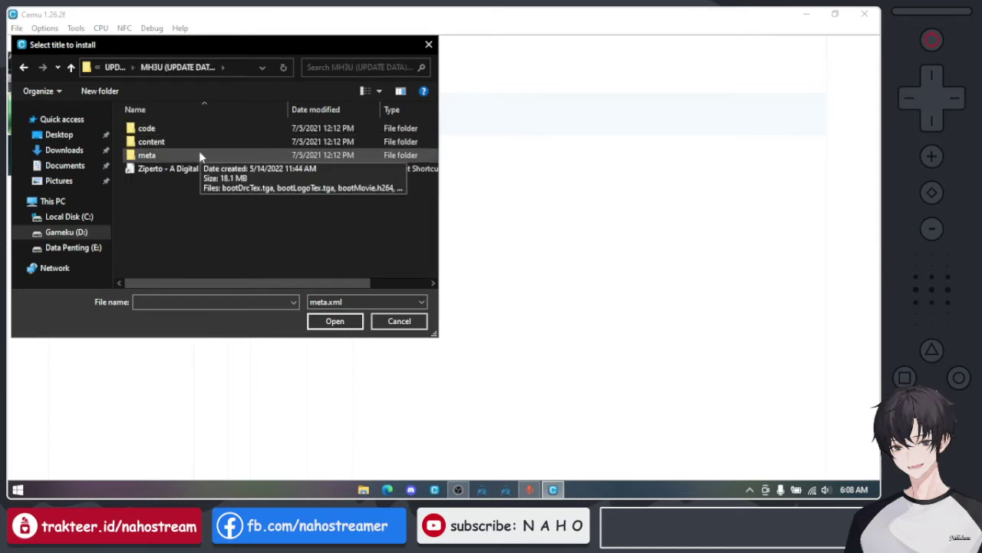
{"action": "double_click", "coordinate": [198, 156]}
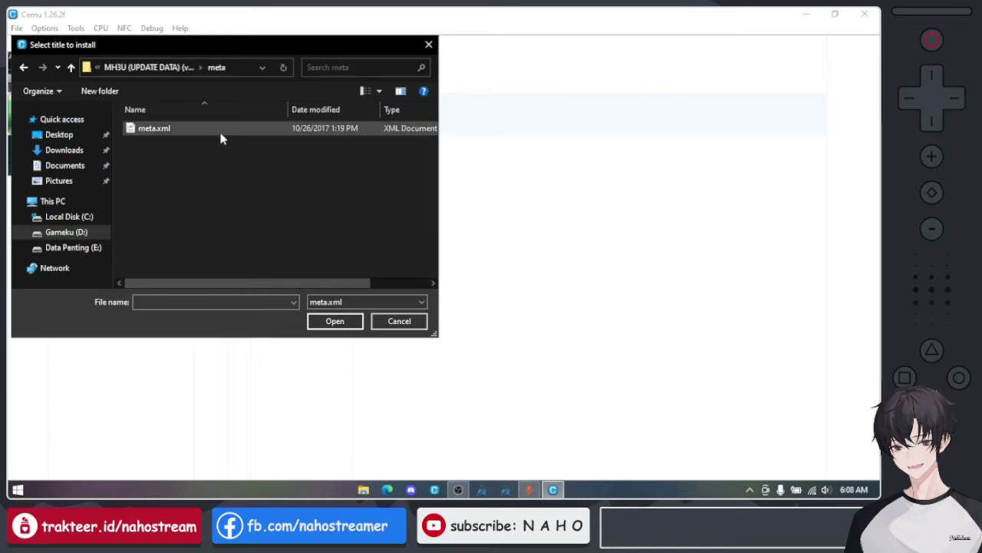
{"action": "double_click", "coordinate": [220, 134]}
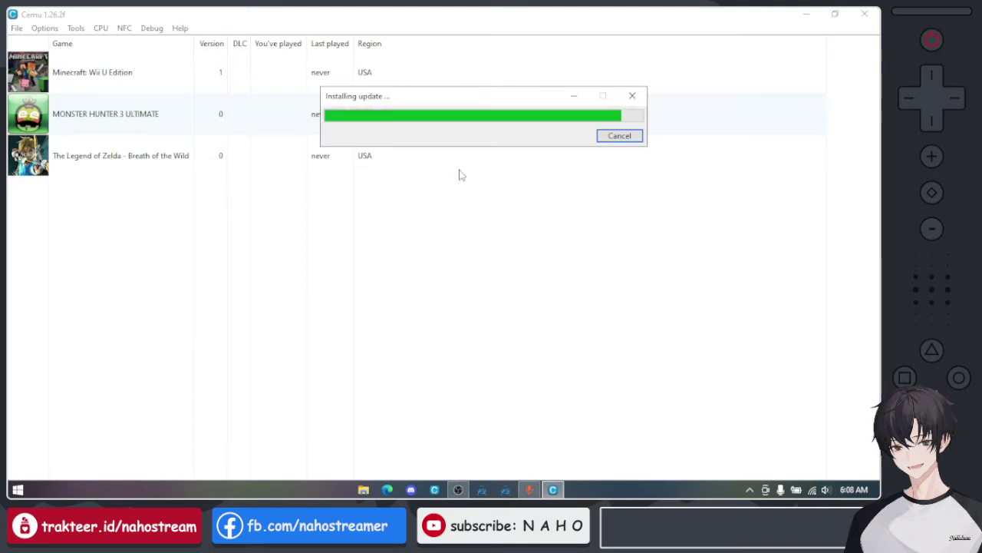
{"action": "left_click", "coordinate": [519, 247]}
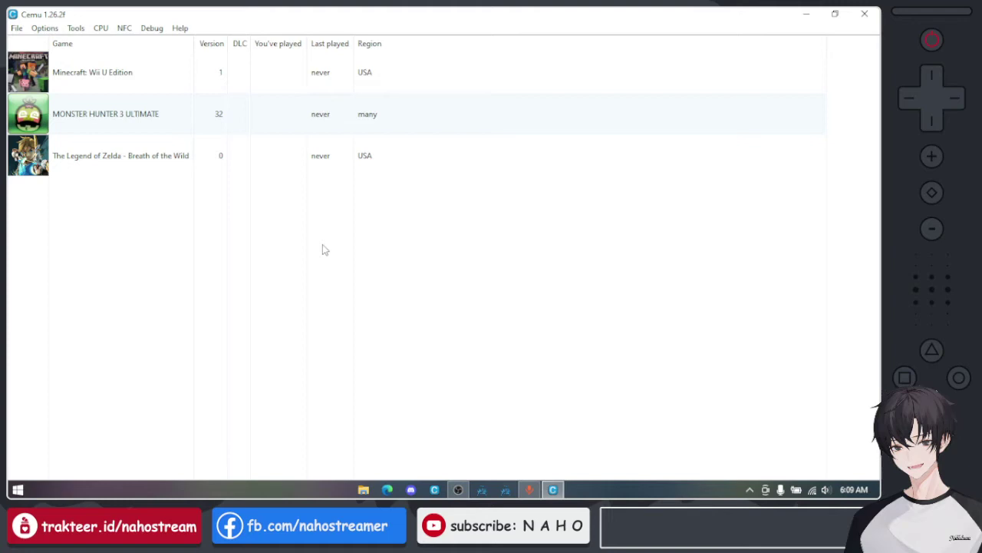
- In the general graphics settings, select Vulkan as the graphics API and AMD Radeon(TM) R5 Graphics as the graphics device
{"action": "left_click", "coordinate": [48, 28]}
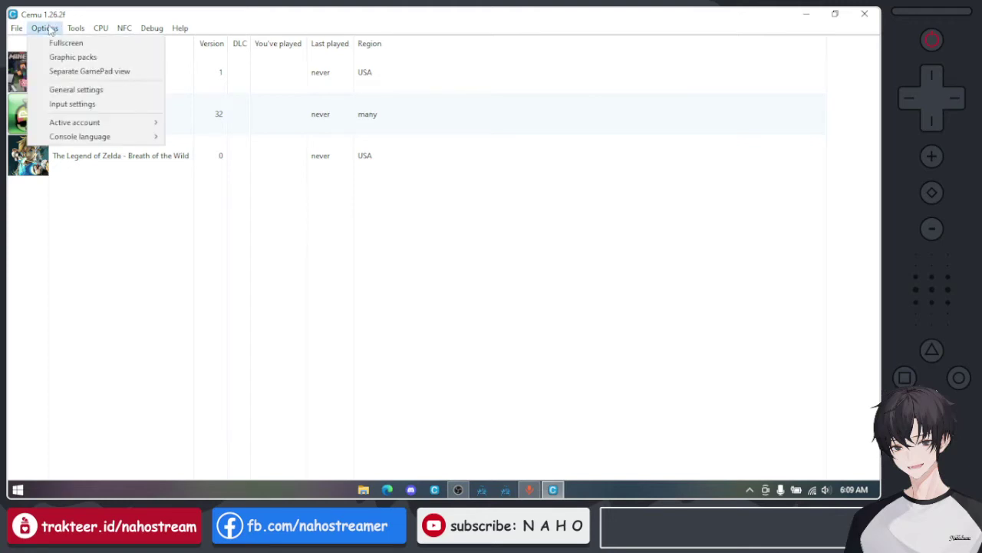
{"action": "left_click", "coordinate": [90, 92]}
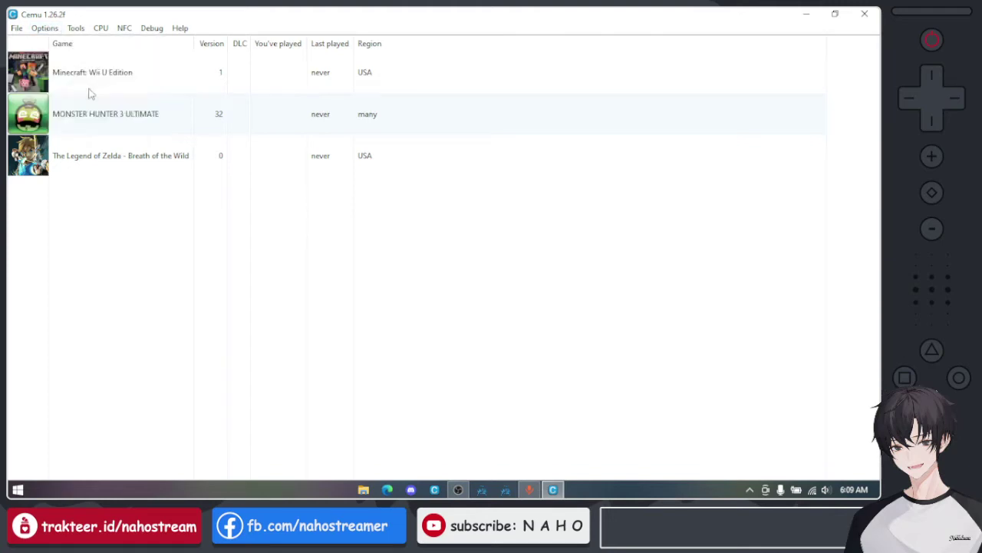
{"action": "left_click", "coordinate": [313, 129]}
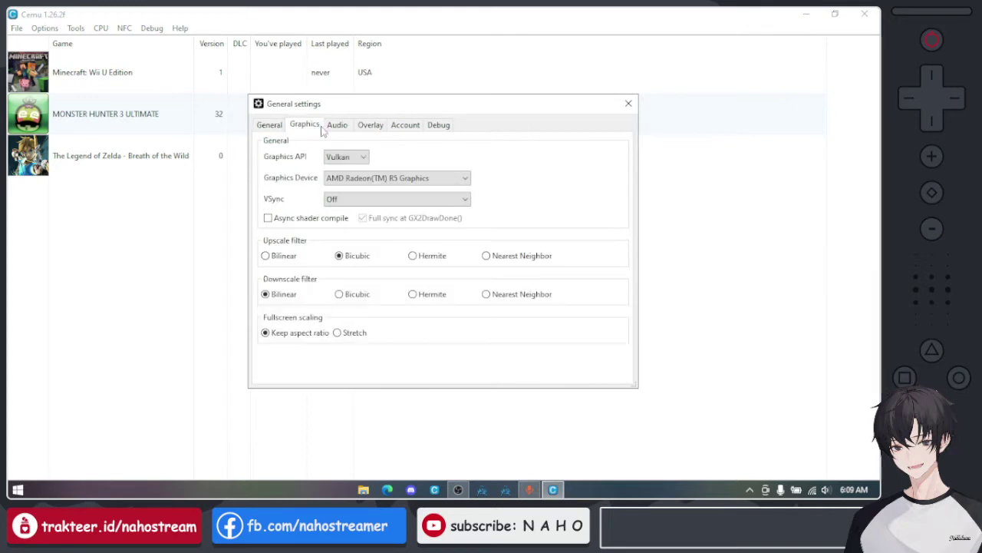
{"action": "left_click", "coordinate": [364, 158]}
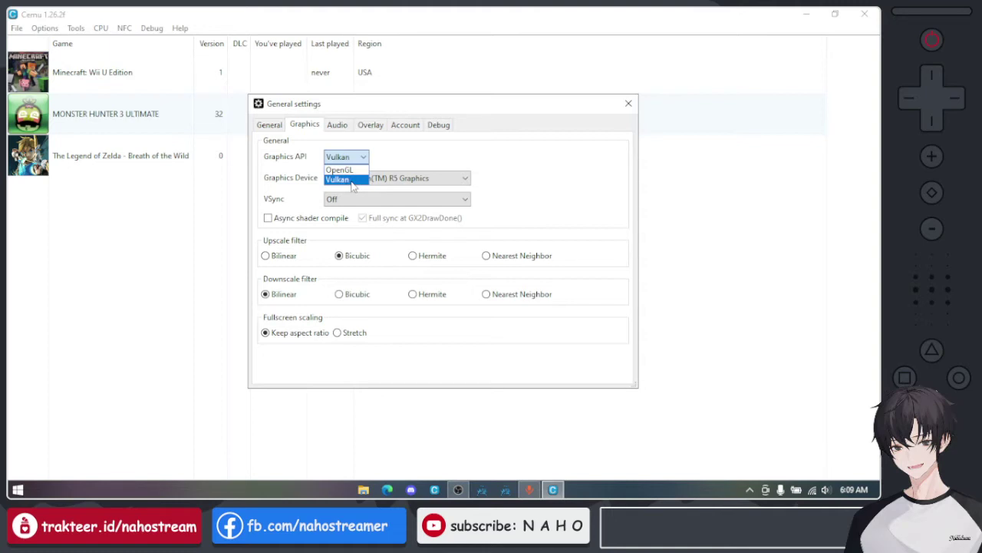
{"action": "left_click", "coordinate": [352, 180]}
{"action": "left_click", "coordinate": [353, 158]}
{"action": "left_click", "coordinate": [354, 160]}
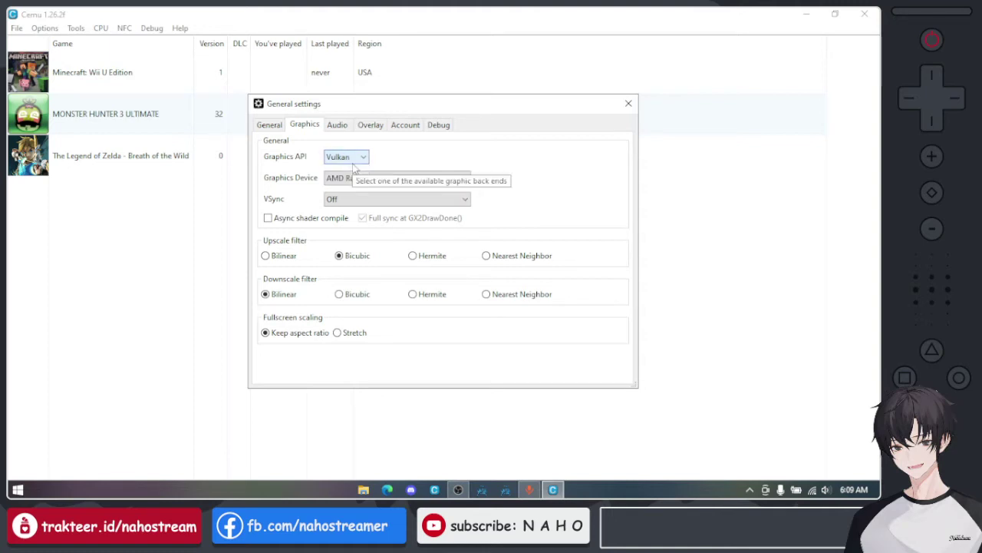
{"action": "left_click", "coordinate": [375, 178]}
{"action": "left_click", "coordinate": [376, 190]}
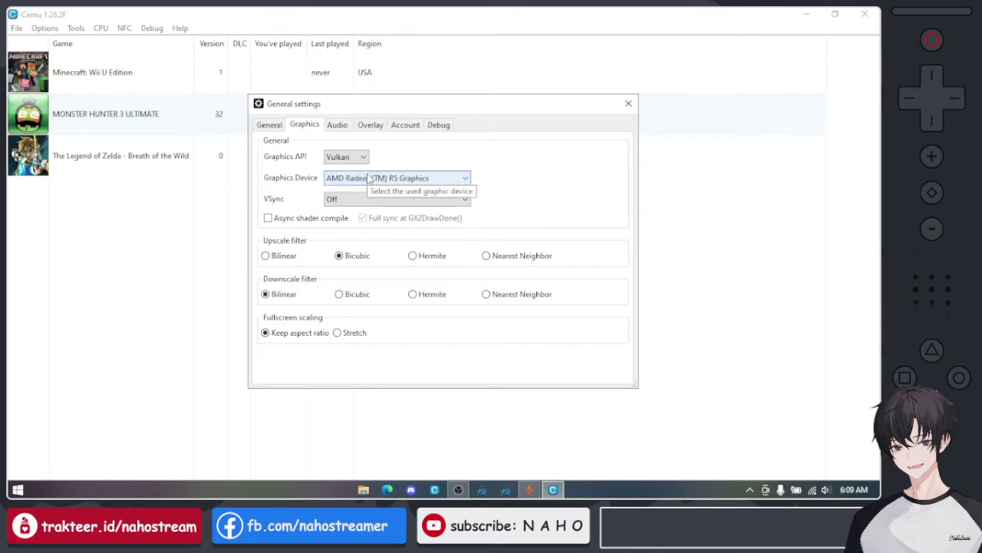
- Keep VSync off, enable async shader compile and set the upscale filter to Bilinear
{"action": "left_click", "coordinate": [377, 201]}
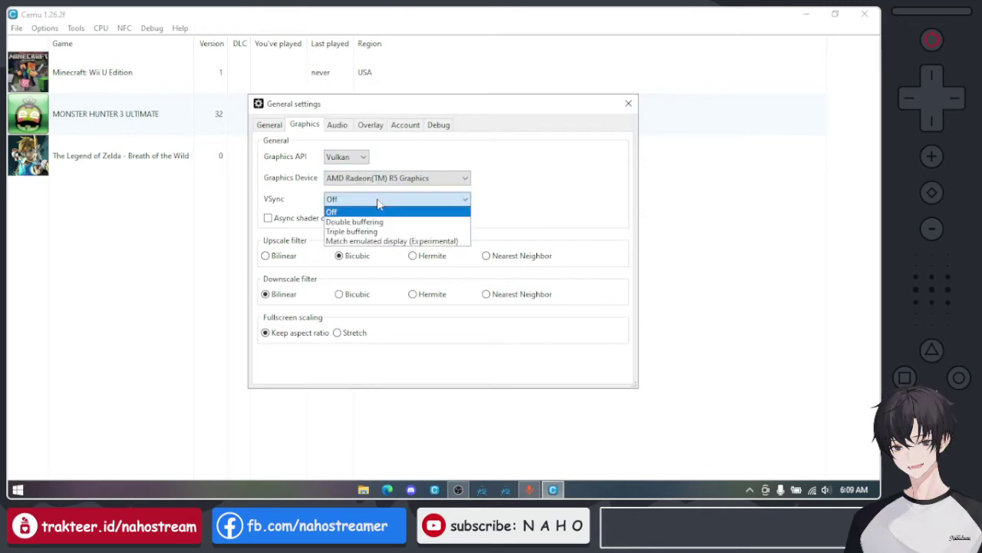
{"action": "left_click", "coordinate": [377, 202]}
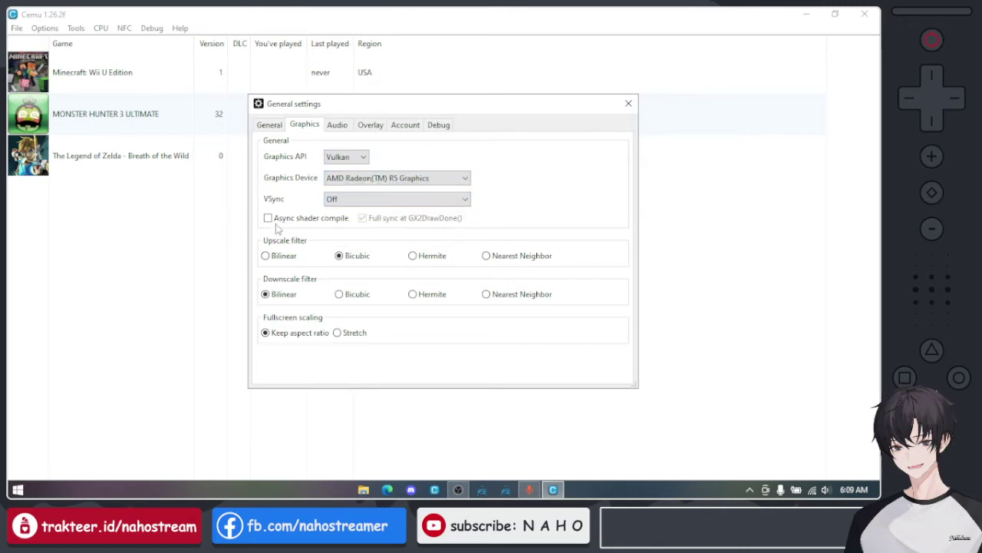
{"action": "left_click", "coordinate": [330, 200]}
{"action": "left_click", "coordinate": [339, 208]}
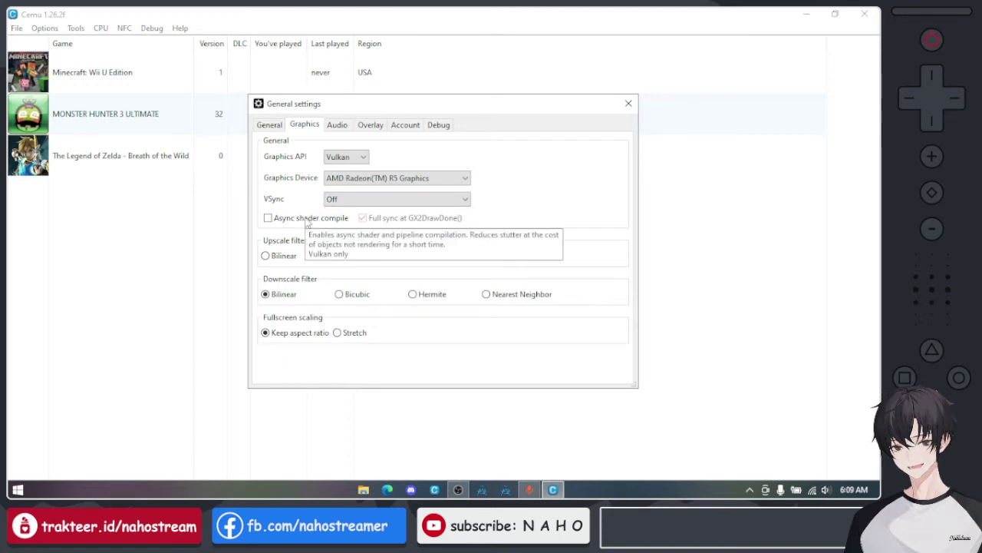
{"action": "left_click", "coordinate": [307, 223]}
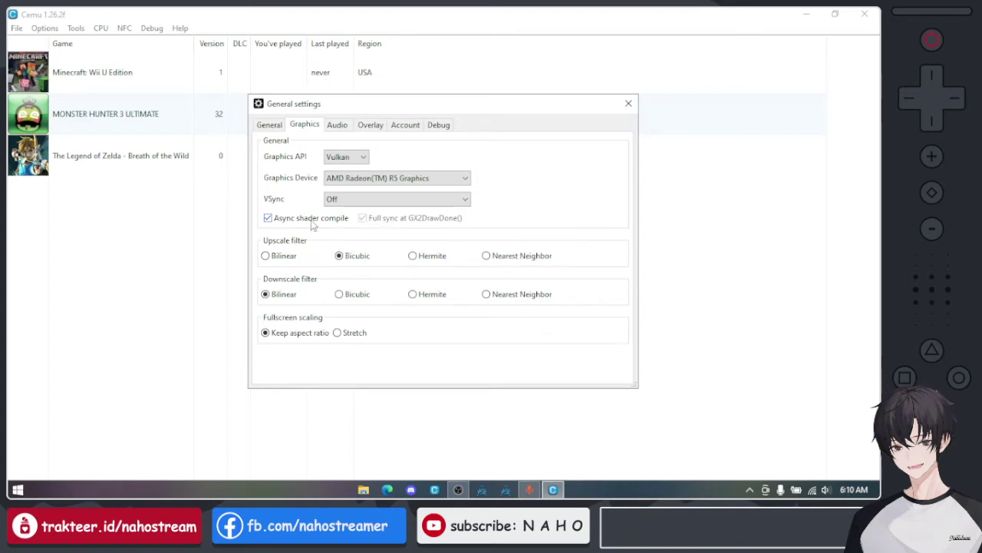
{"action": "left_click", "coordinate": [290, 257]}
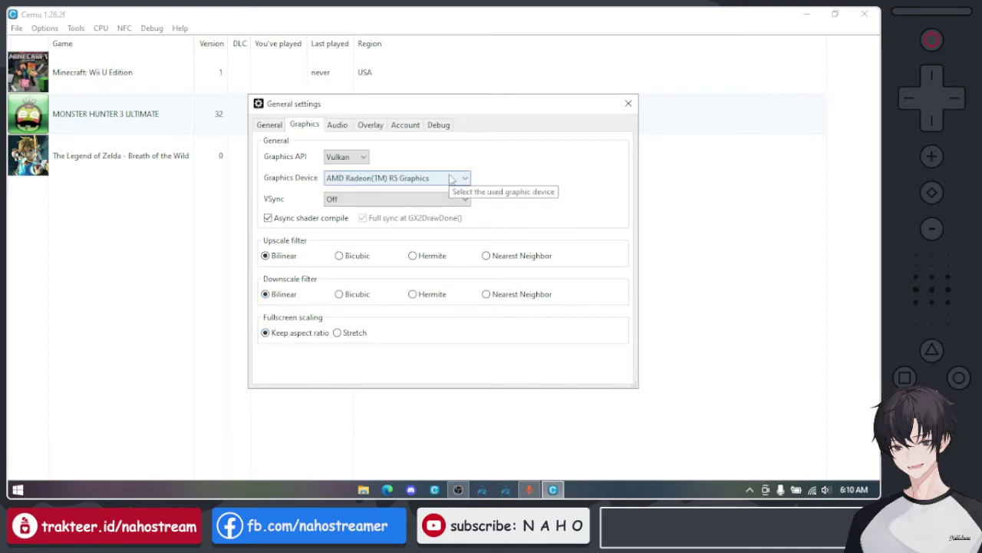
- Try OpenGL as the graphics API and switch back to Vulkan
{"action": "left_click", "coordinate": [352, 156]}
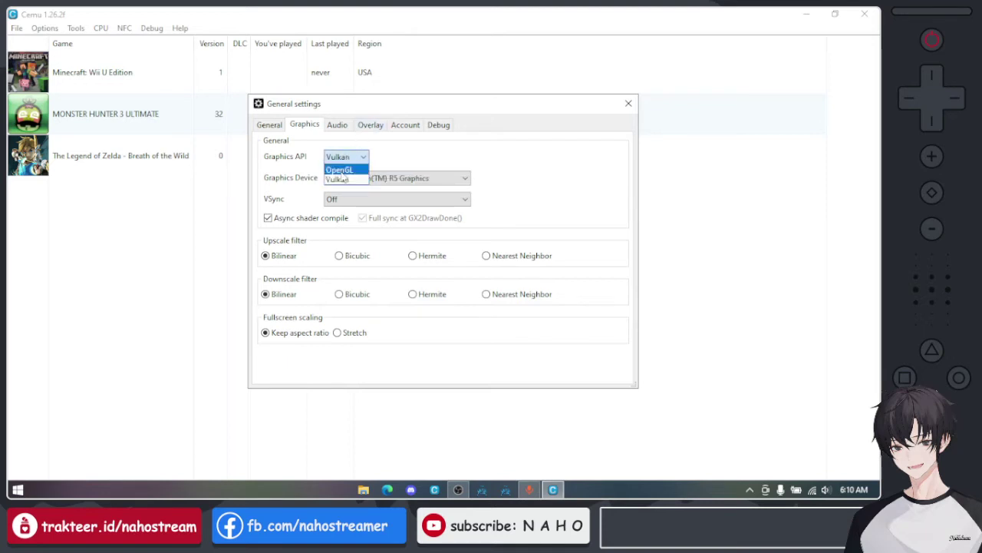
{"action": "left_click", "coordinate": [341, 170]}
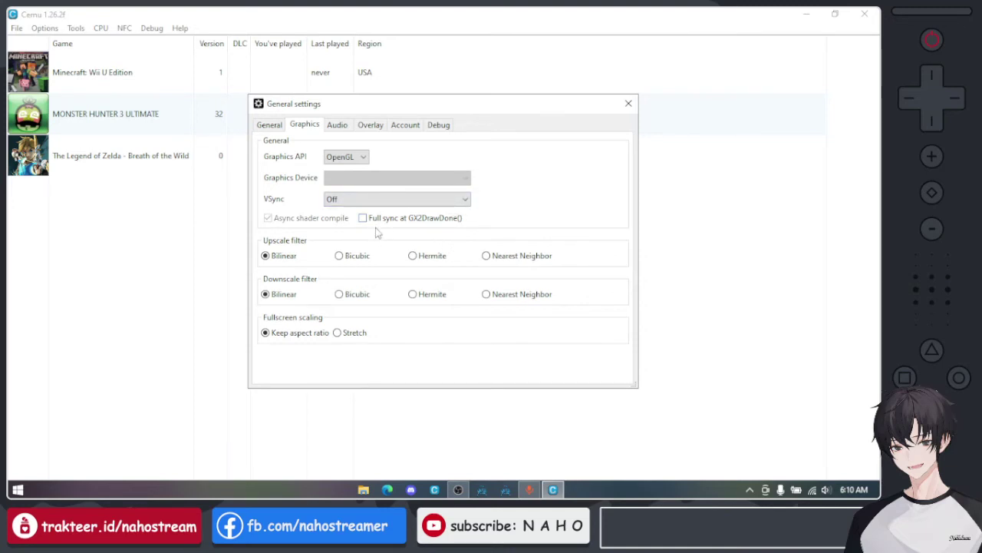
{"action": "left_click", "coordinate": [350, 158]}
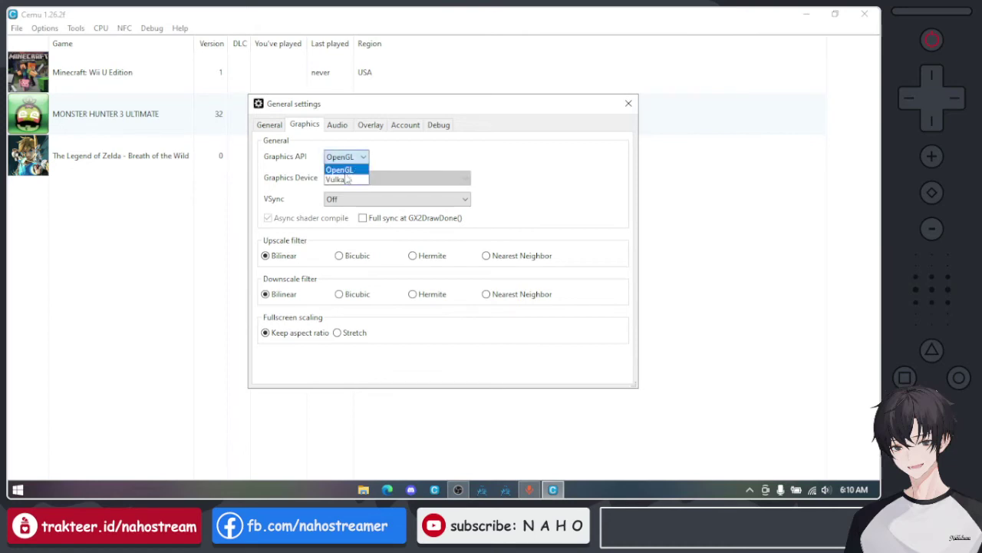
{"action": "left_click", "coordinate": [341, 177]}
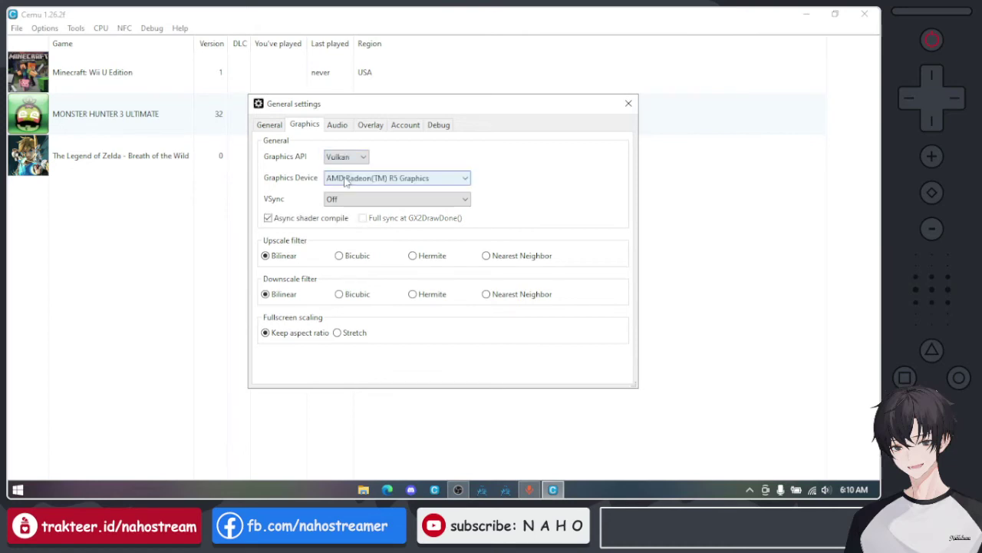
- Set the overlay position to Top left, enable RAM usage and CPU usage alongside FPS, and close the general settings
{"action": "left_click", "coordinate": [379, 127]}
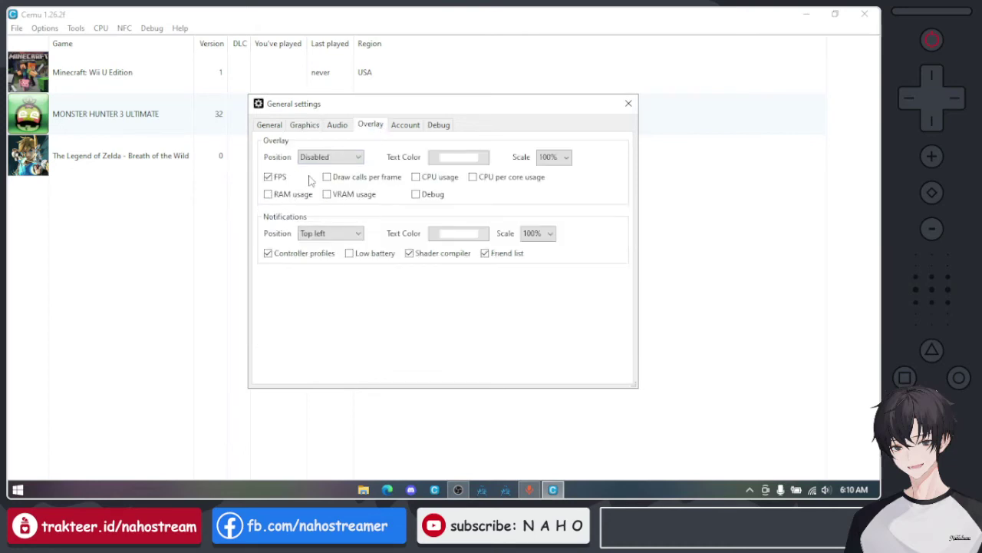
{"action": "left_click", "coordinate": [329, 158]}
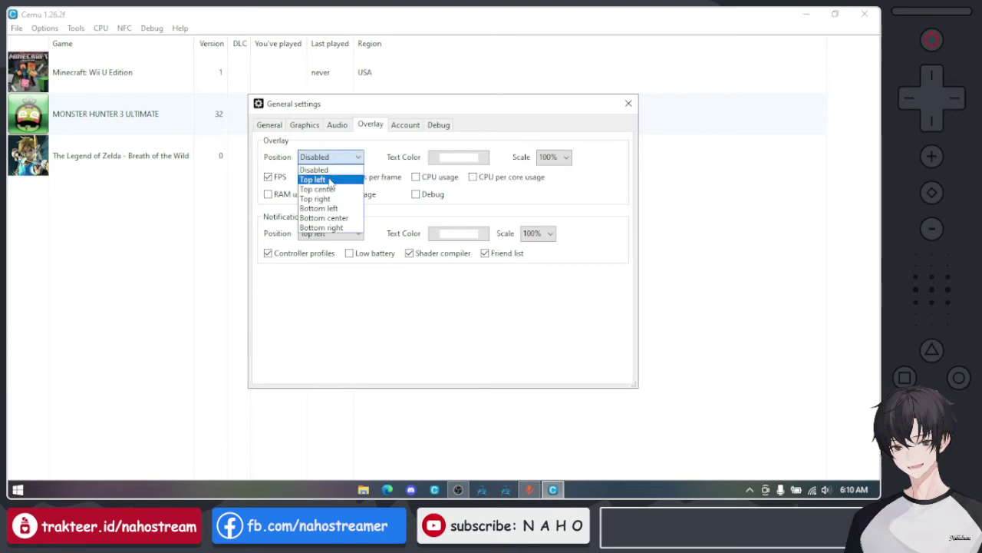
{"action": "left_click", "coordinate": [330, 182]}
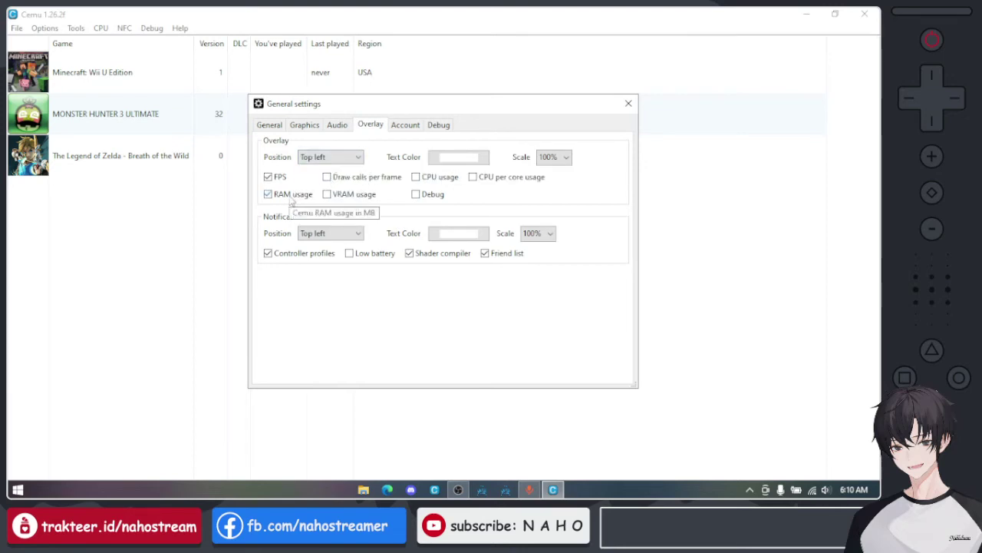
{"action": "left_click", "coordinate": [435, 180]}
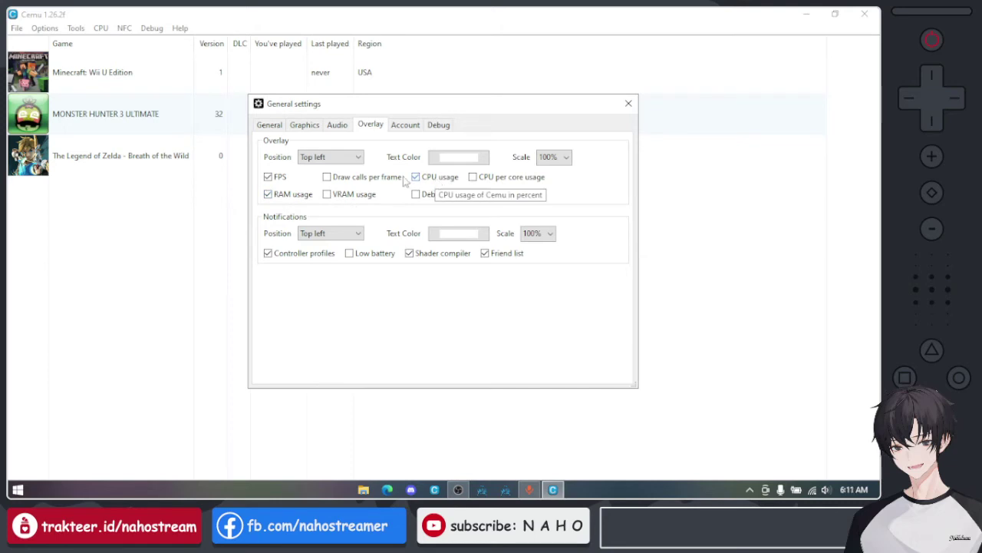
{"action": "left_click", "coordinate": [627, 104]}
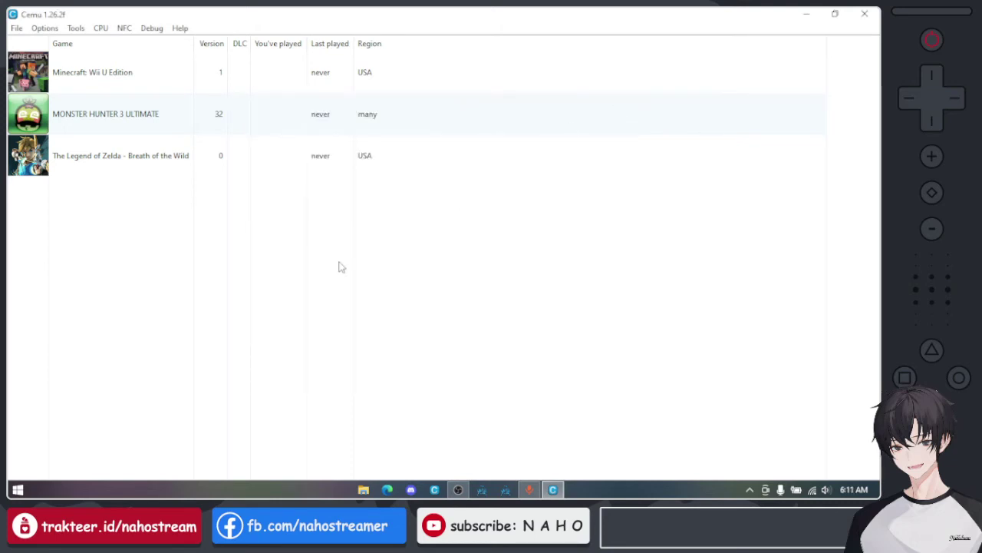
- Open the game profile of Monster Hunter 3 Ultimate and try Single-core interpreter as the CPU mode
{"action": "right_click", "coordinate": [108, 112]}
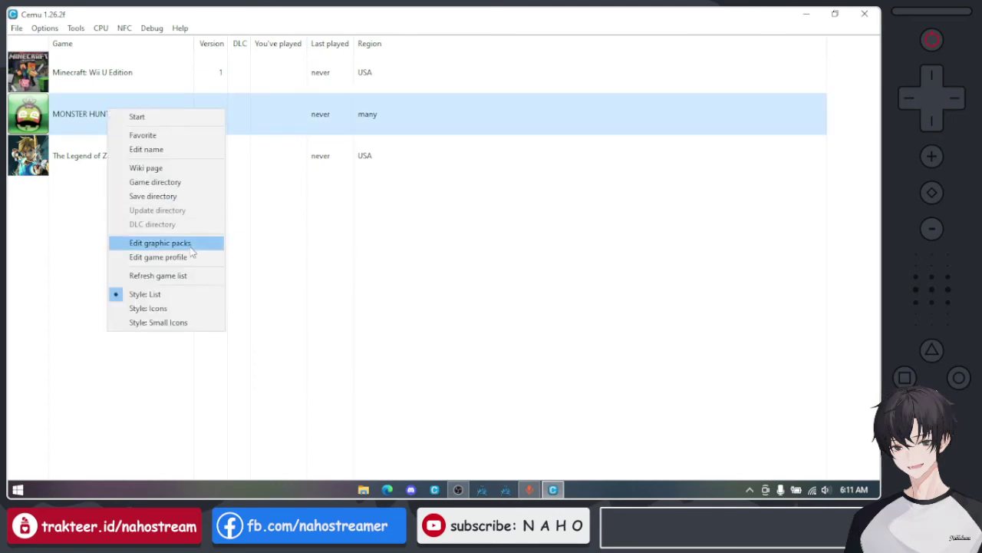
{"action": "left_click", "coordinate": [197, 262]}
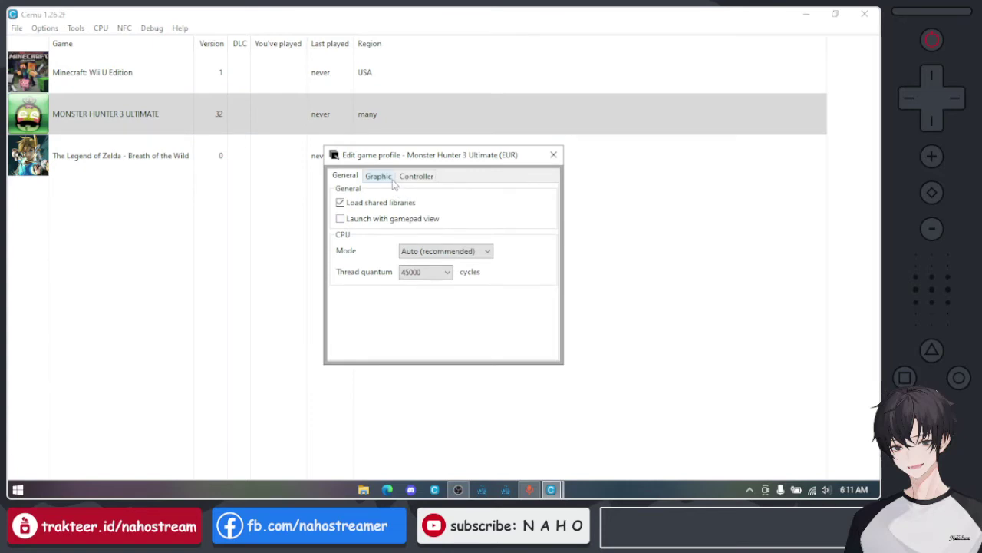
{"action": "left_click", "coordinate": [390, 178]}
{"action": "left_click", "coordinate": [344, 177]}
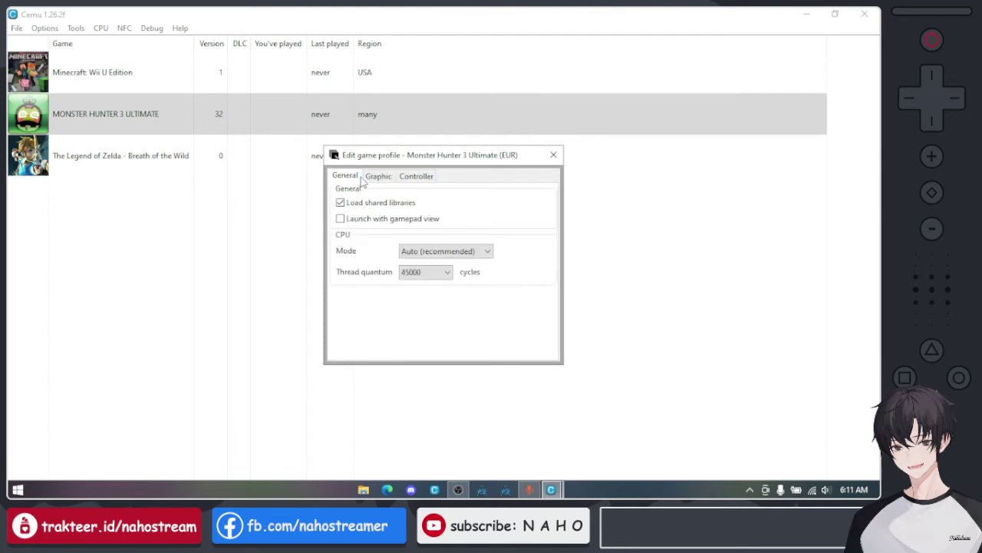
{"action": "left_click", "coordinate": [447, 250]}
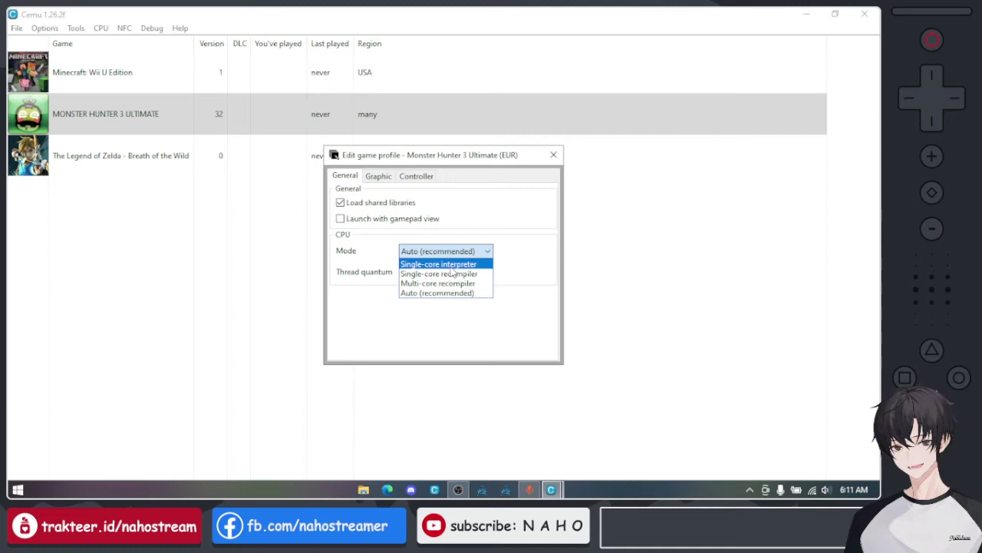
{"action": "left_click", "coordinate": [449, 266]}
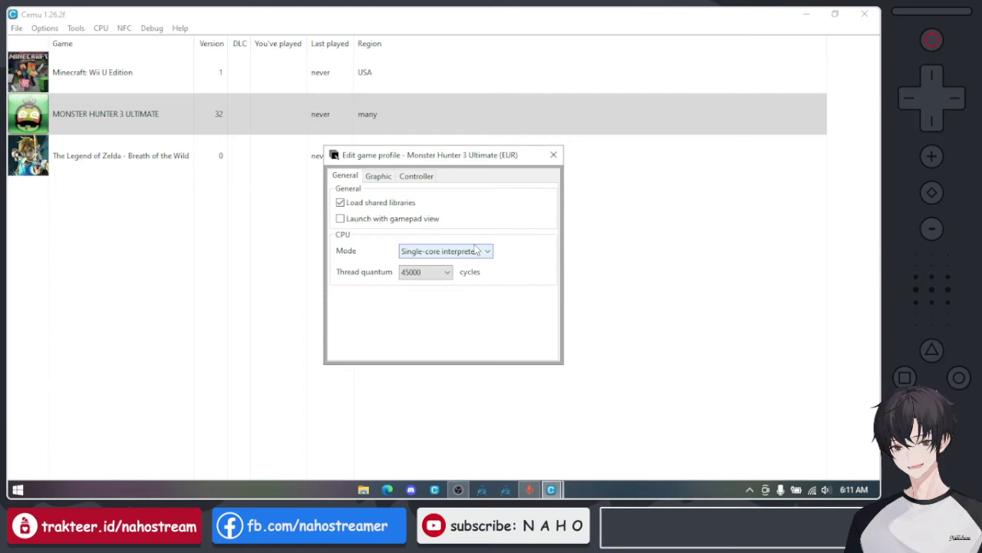
- Try the Single-core recompiler and Multi-core recompiler CPU modes in turn
{"action": "left_click", "coordinate": [475, 250]}
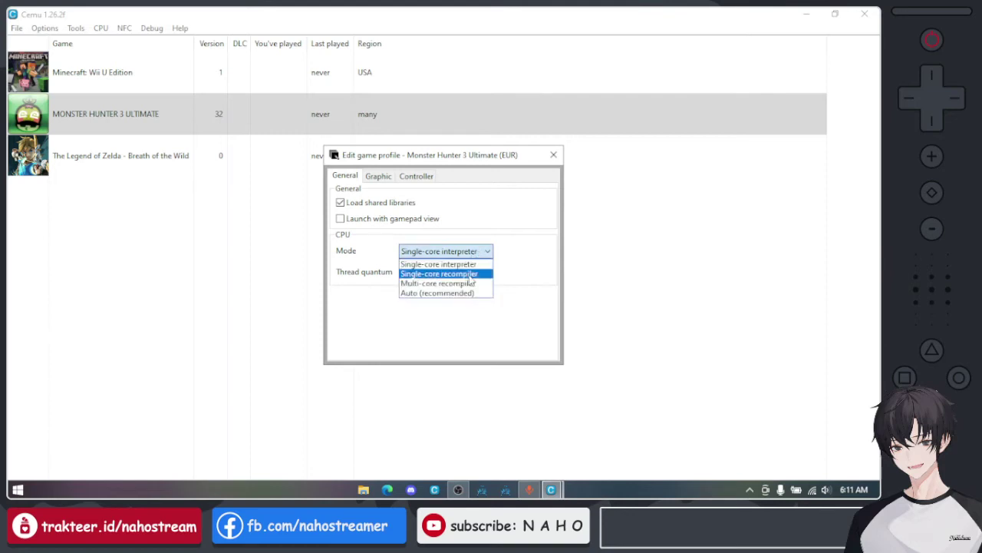
{"action": "left_click", "coordinate": [472, 274]}
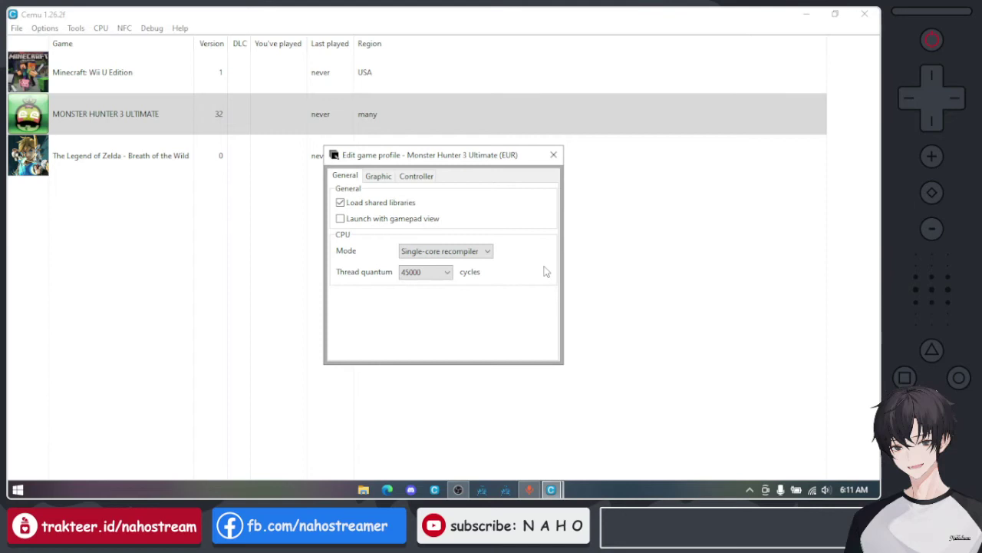
{"action": "left_click", "coordinate": [473, 256]}
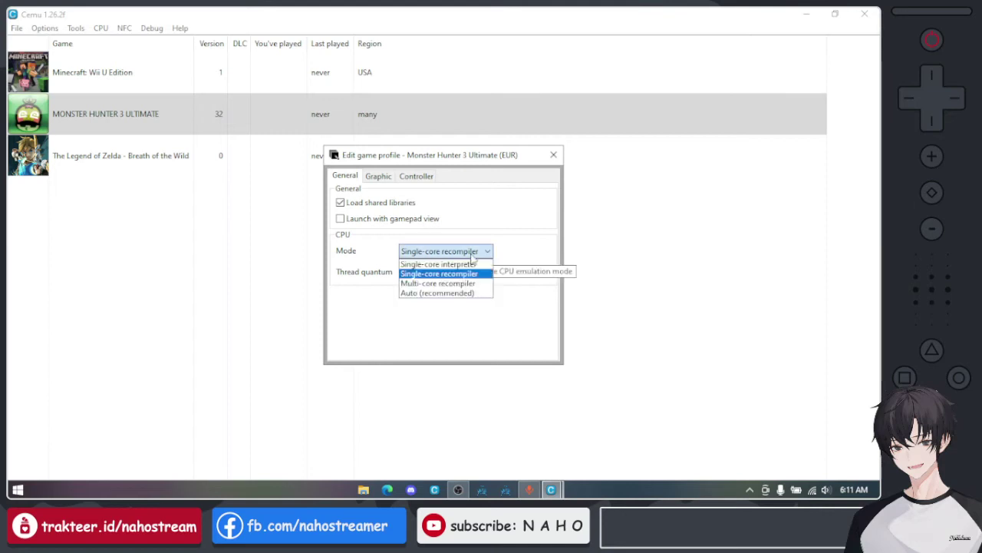
{"action": "left_click", "coordinate": [435, 284]}
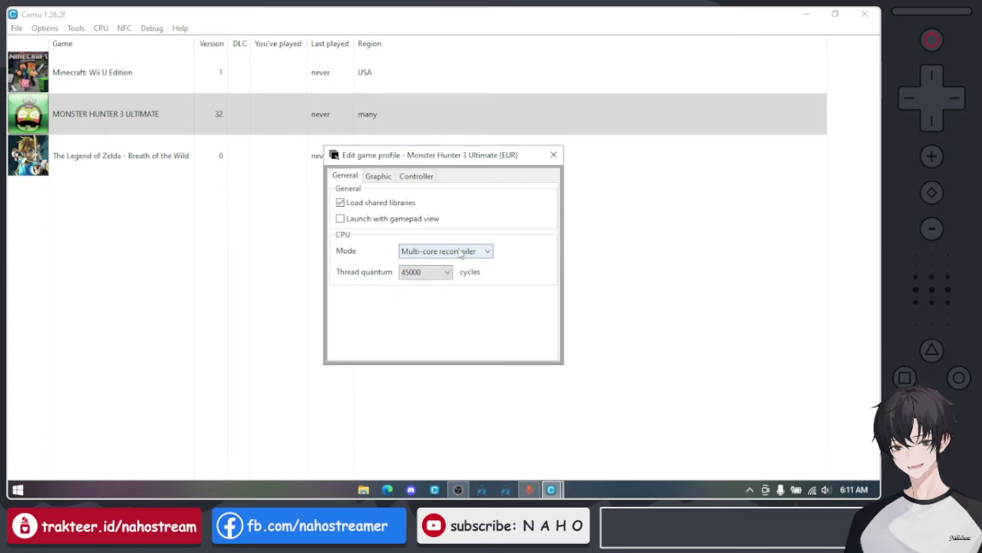
- Set the profile's CPU mode to Single-core recompiler and its thread quantum to 100000 cycles
{"action": "left_click", "coordinate": [461, 253]}
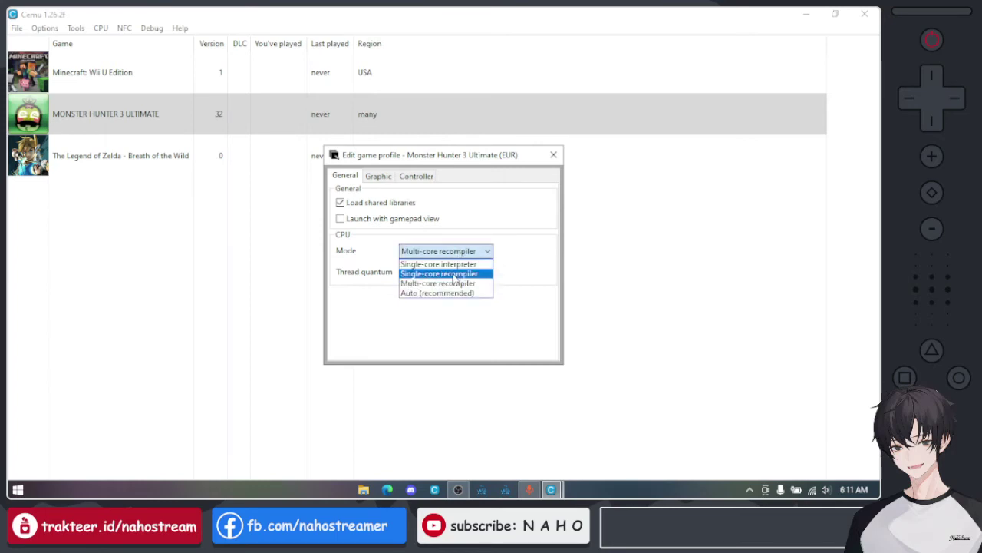
{"action": "left_click", "coordinate": [454, 276]}
{"action": "left_click", "coordinate": [448, 273]}
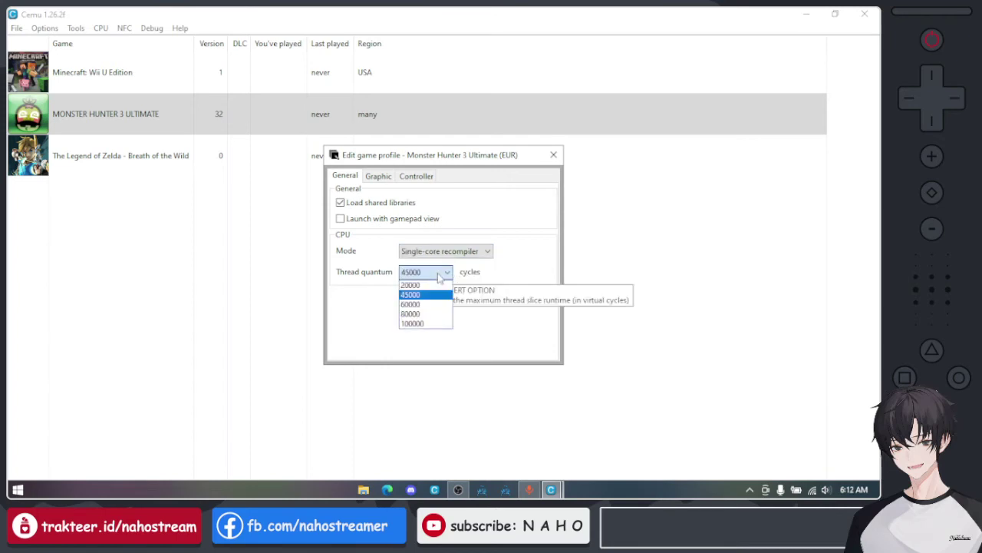
{"action": "left_click", "coordinate": [429, 324]}
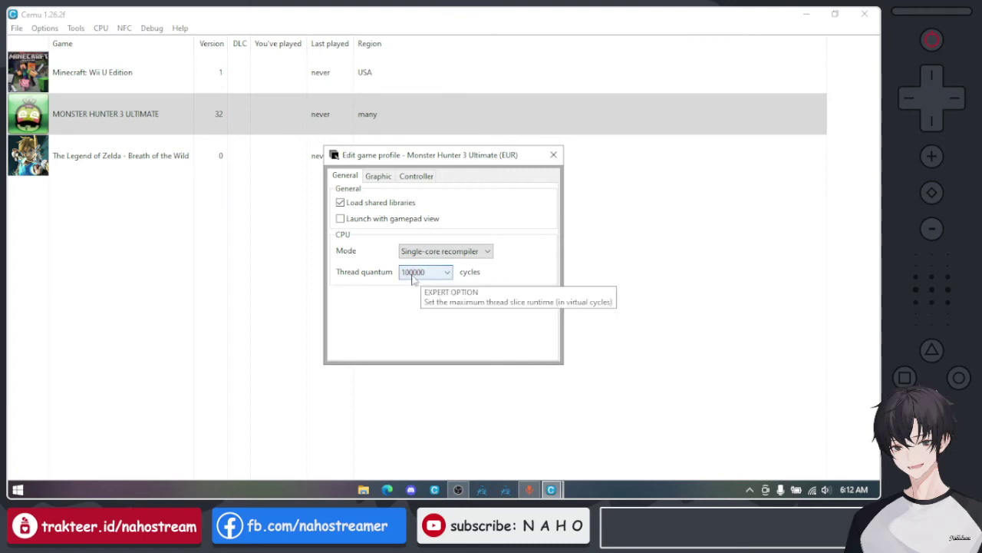
- Set the profile's graphics API to Vulkan, leave shader mul accuracy at true, and close the game profile
{"action": "left_click", "coordinate": [377, 177]}
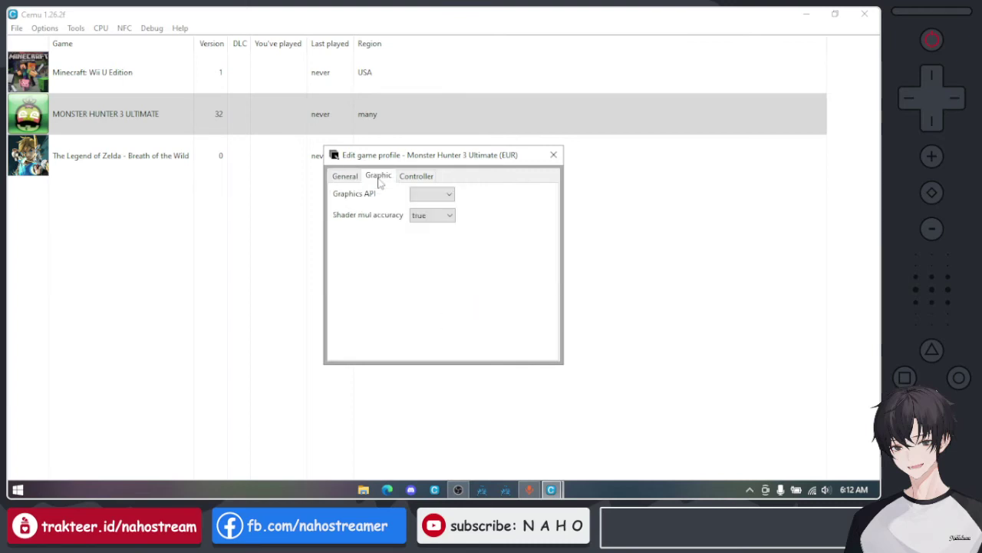
{"action": "left_click", "coordinate": [418, 194]}
{"action": "left_click", "coordinate": [430, 228]}
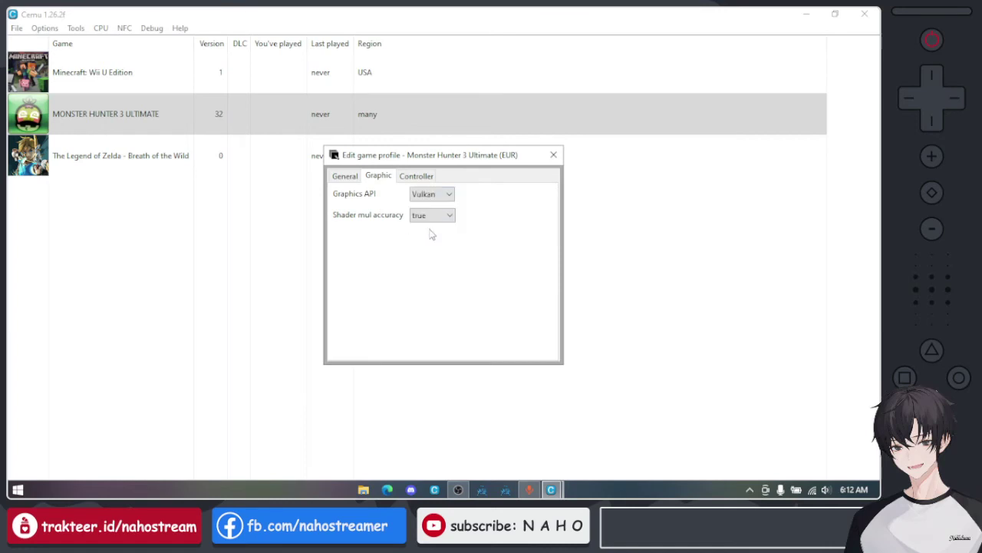
{"action": "left_click", "coordinate": [436, 201]}
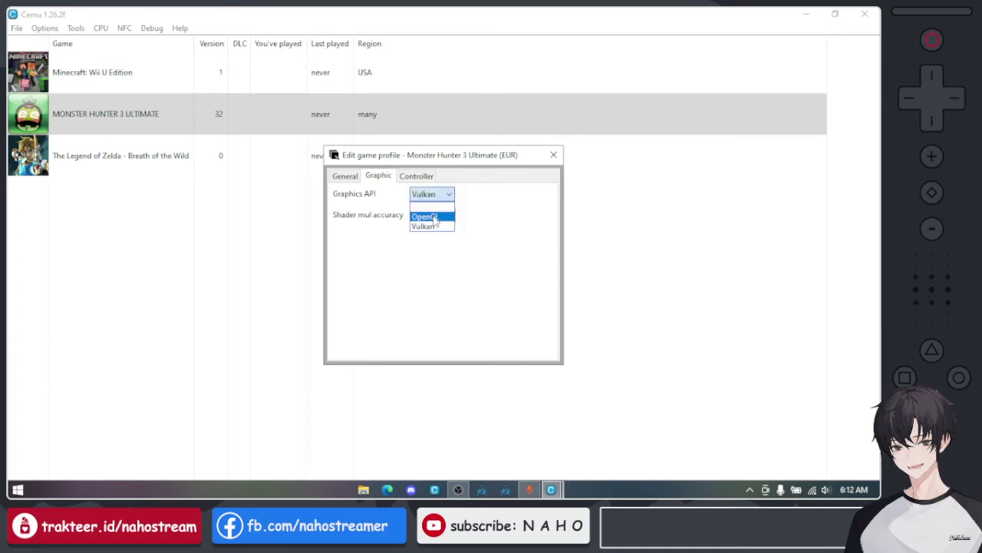
{"action": "left_click", "coordinate": [475, 213]}
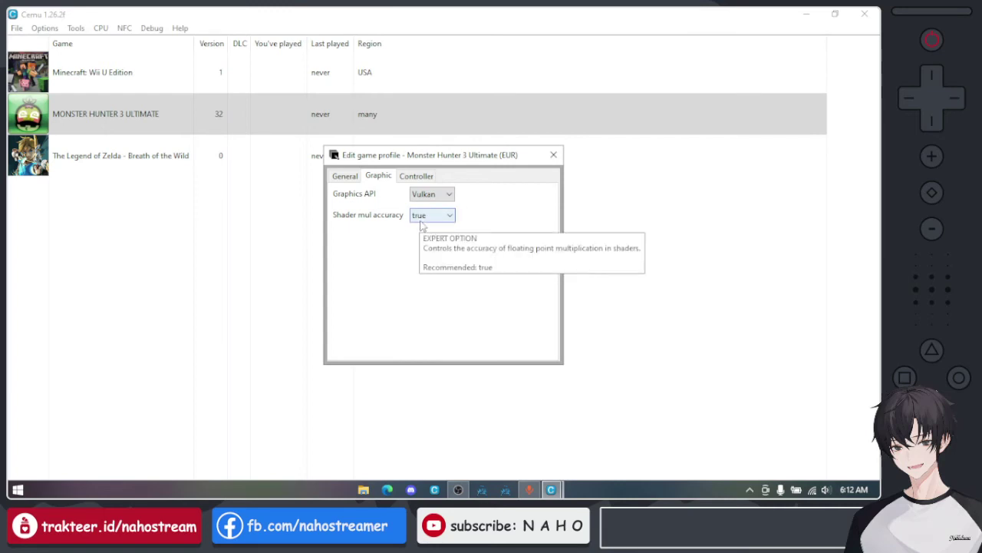
{"action": "left_click", "coordinate": [552, 155]}
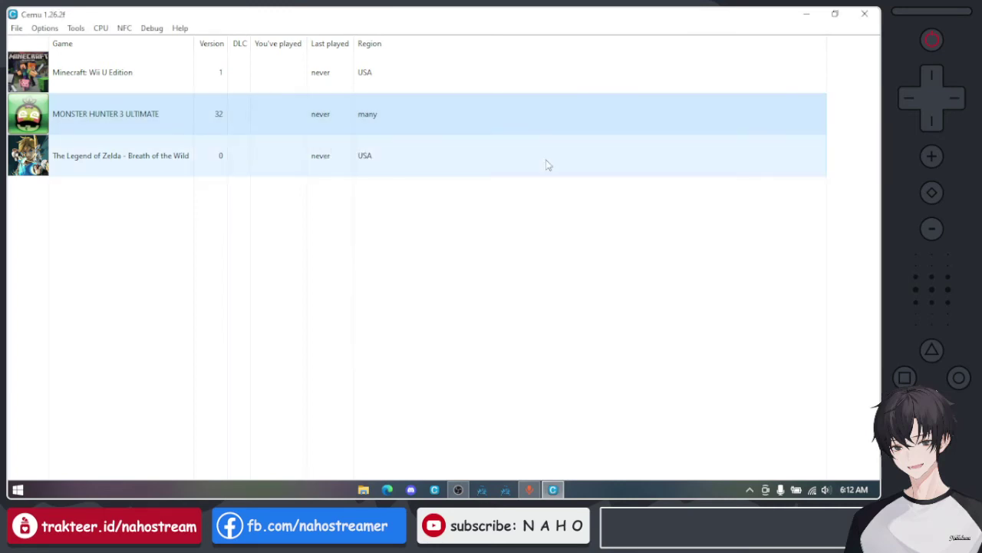
- Open the graphic packs of Monster Hunter 3 Ultimate and enable the Resolution pack with the 1280x720 preset
{"action": "left_click", "coordinate": [210, 325]}
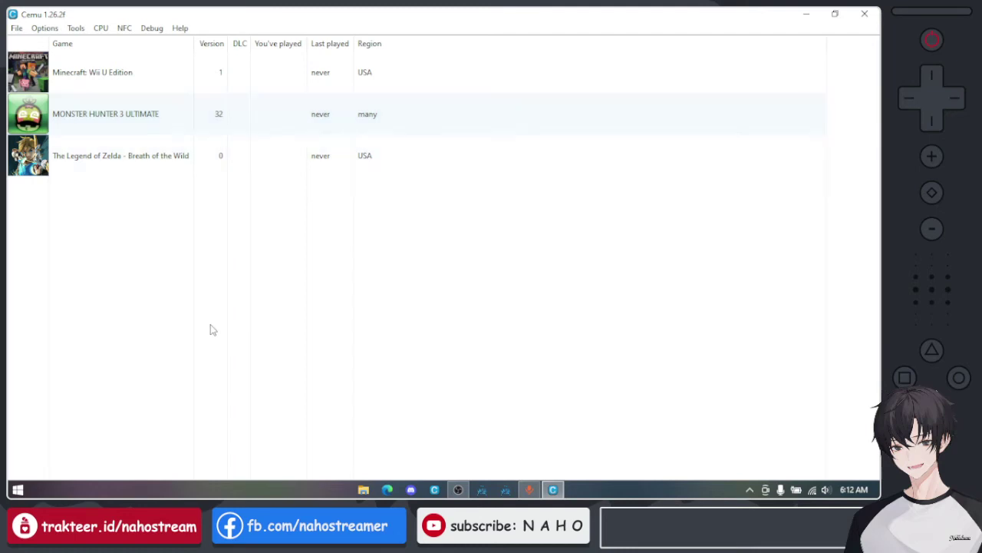
{"action": "right_click", "coordinate": [277, 132]}
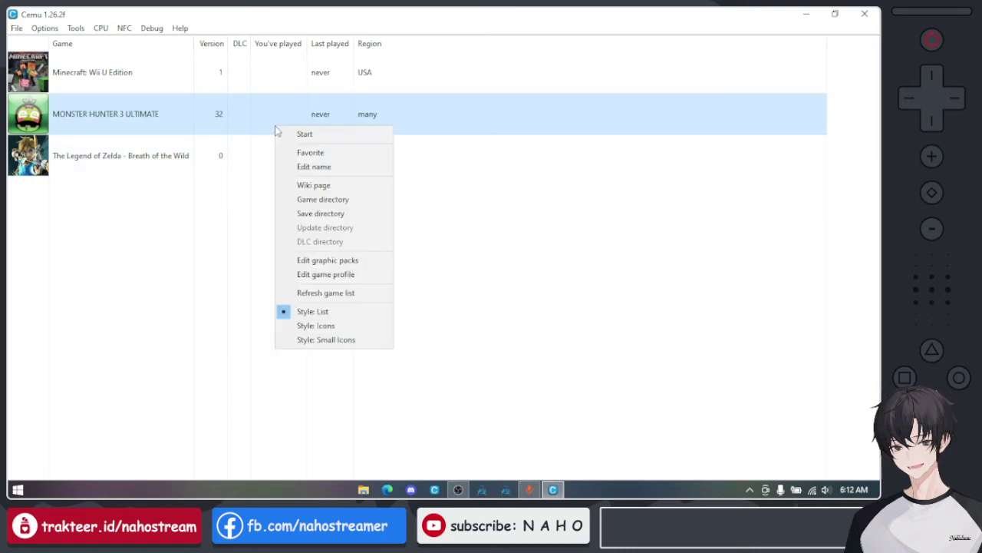
{"action": "left_click", "coordinate": [366, 268]}
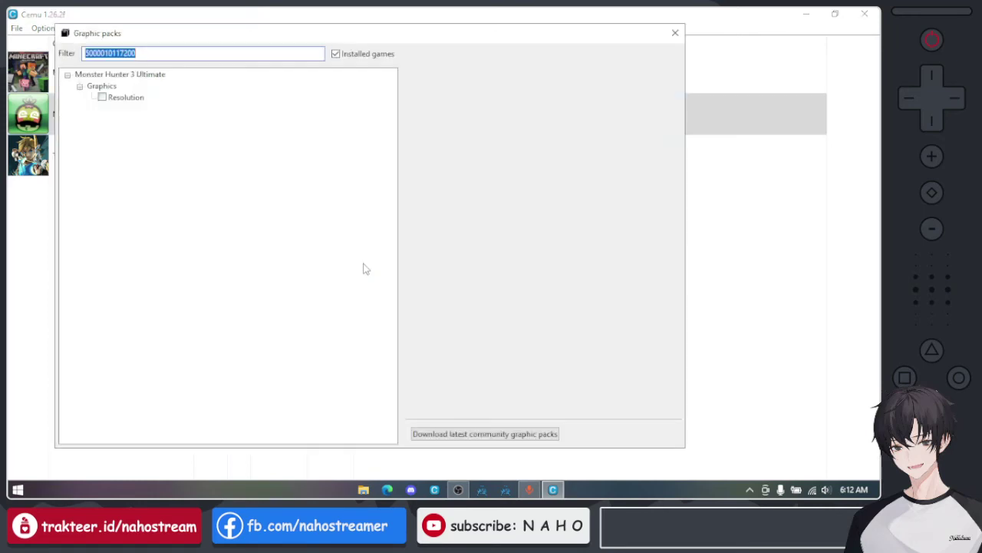
{"action": "left_click", "coordinate": [114, 104]}
{"action": "left_click", "coordinate": [101, 96]}
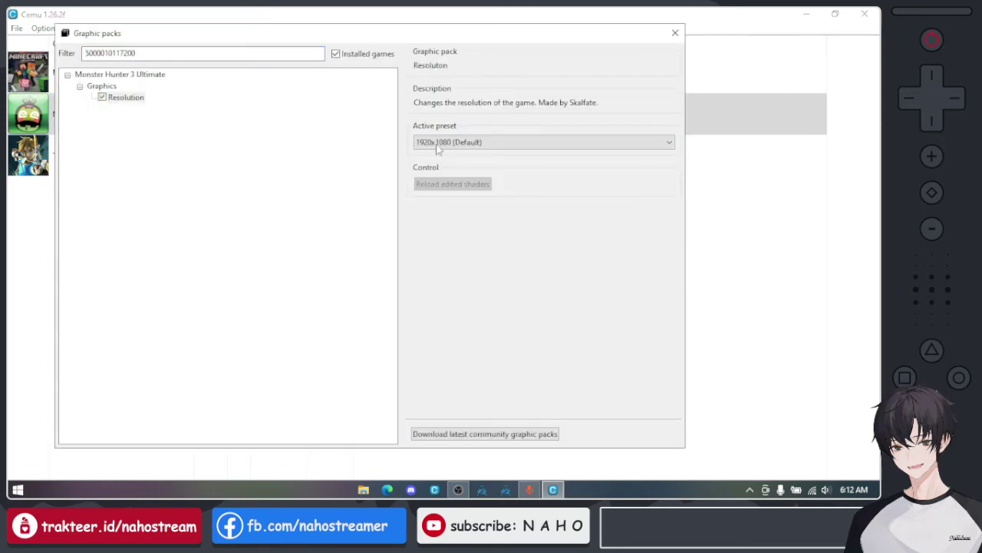
{"action": "left_click", "coordinate": [477, 143]}
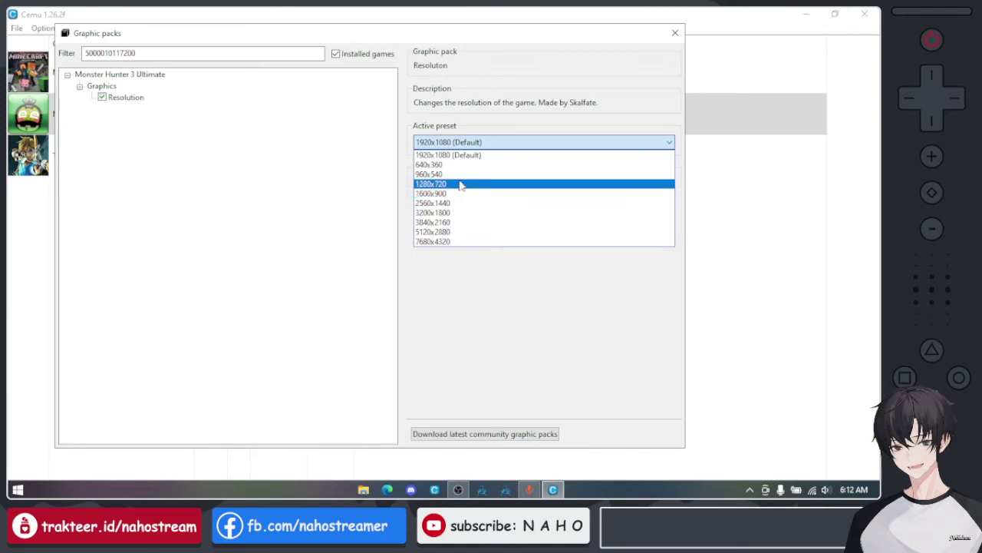
{"action": "left_click", "coordinate": [461, 185]}
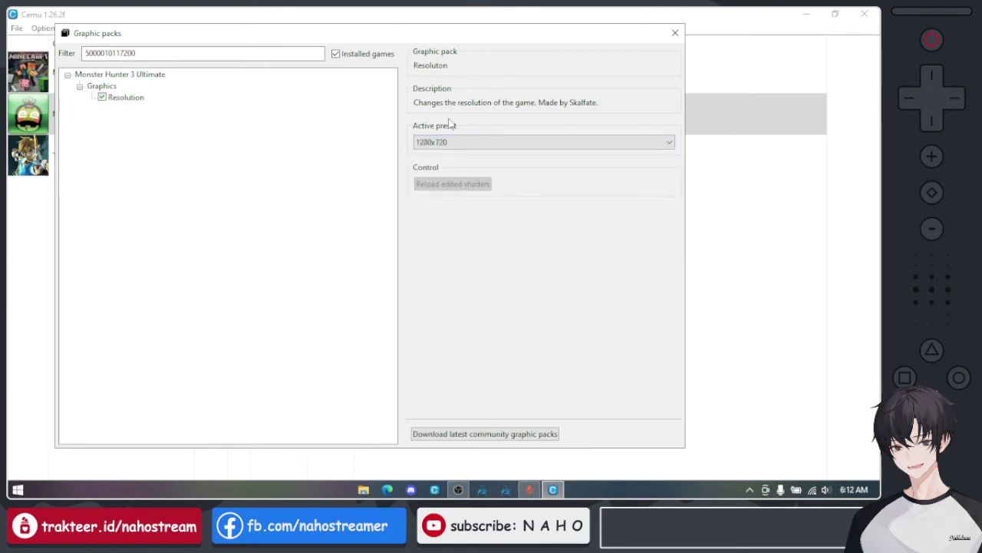
- Look through the other resolution presets without choosing one and close the graphic packs window
{"action": "left_click", "coordinate": [483, 148]}
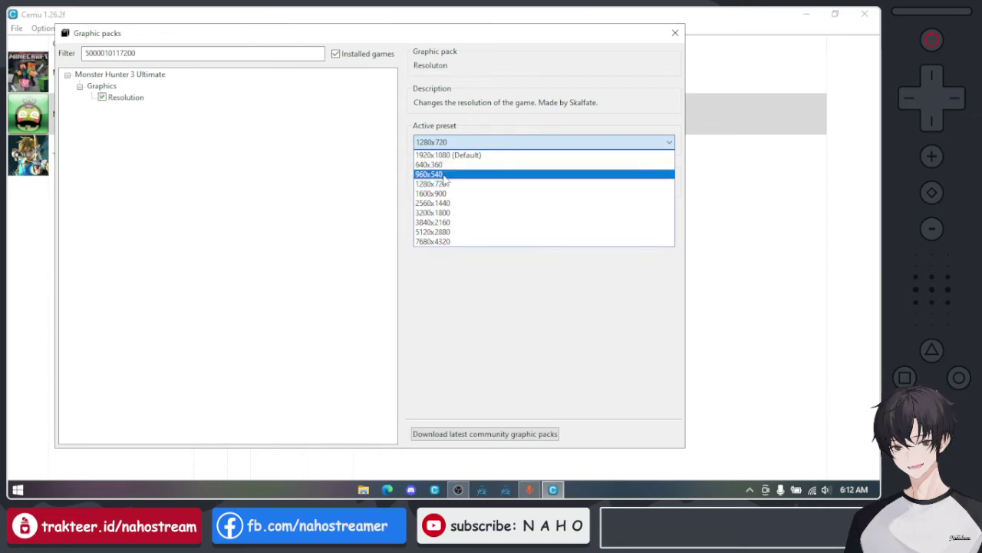
{"action": "left_click", "coordinate": [312, 203]}
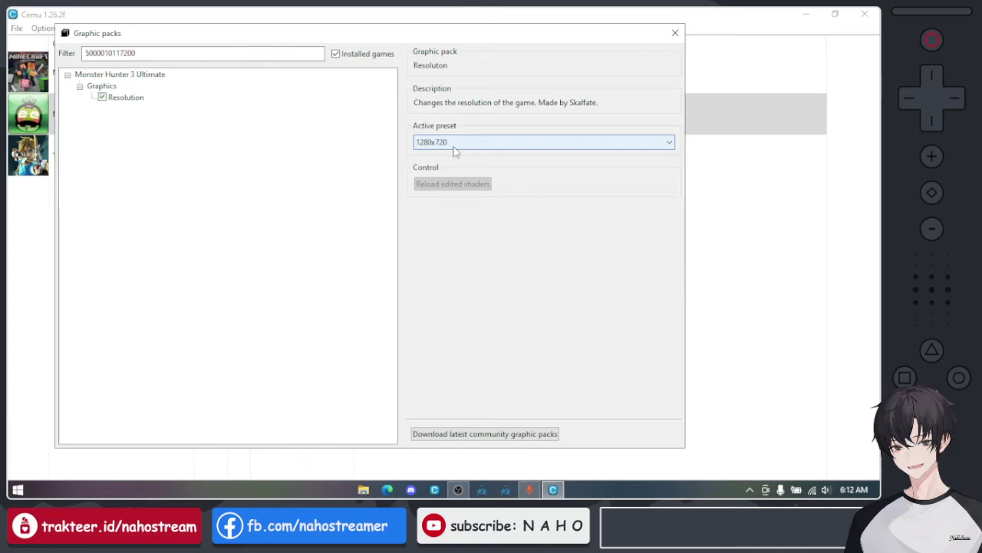
{"action": "left_click", "coordinate": [453, 152]}
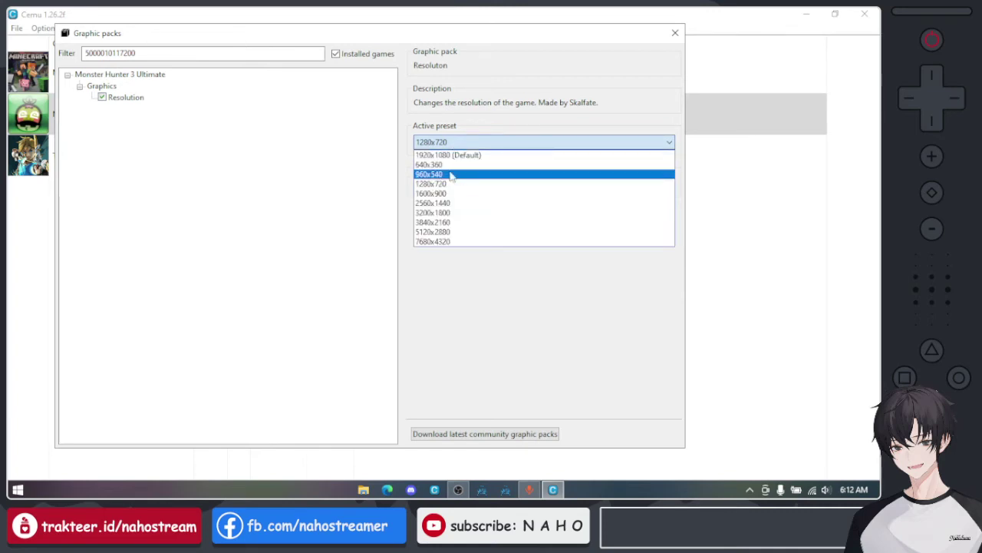
{"action": "left_click", "coordinate": [512, 119]}
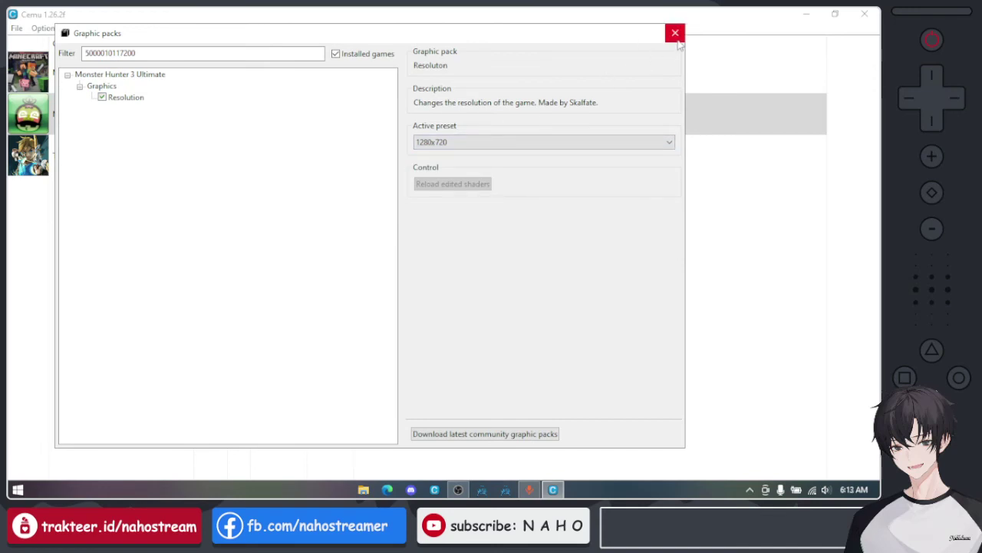
{"action": "left_click", "coordinate": [528, 141]}
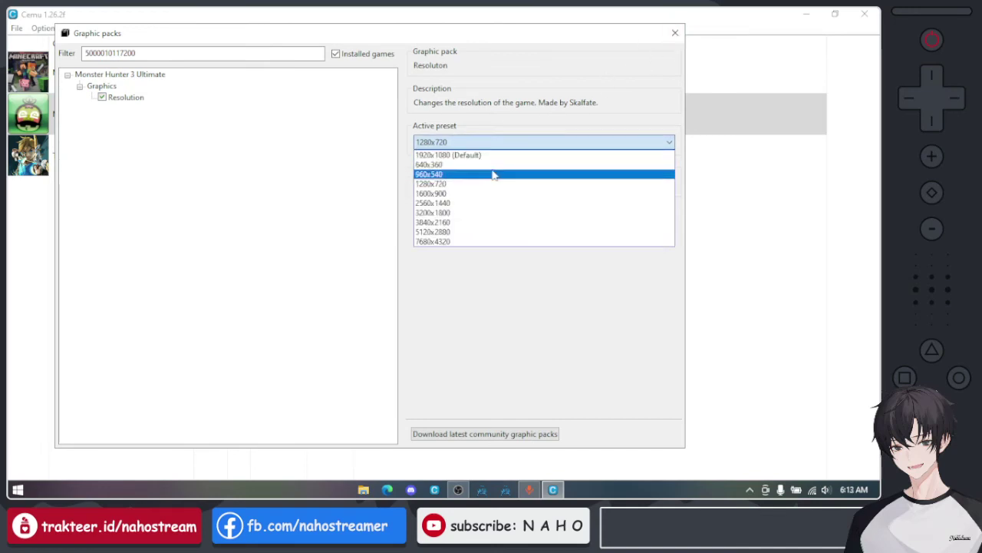
{"action": "left_click", "coordinate": [564, 95]}
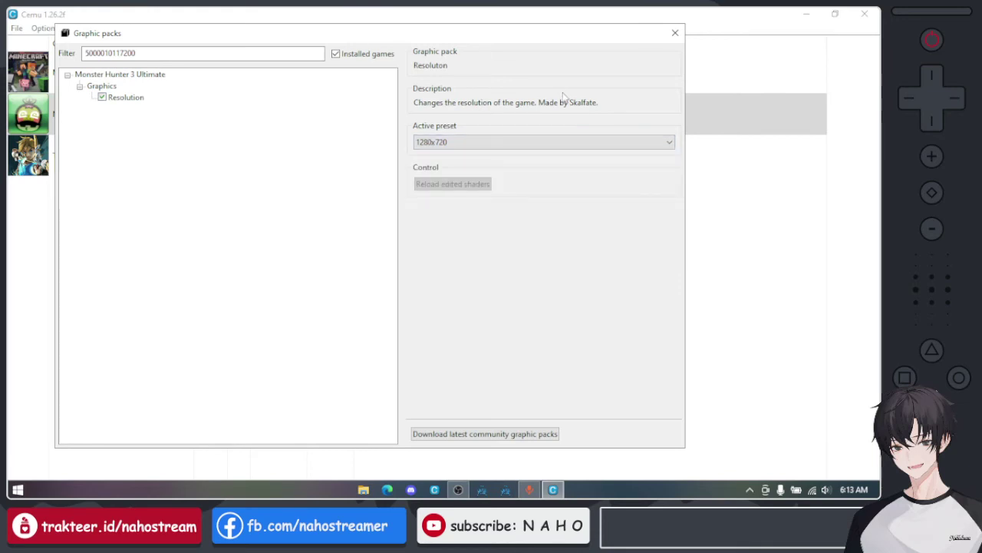
{"action": "left_click", "coordinate": [675, 33]}
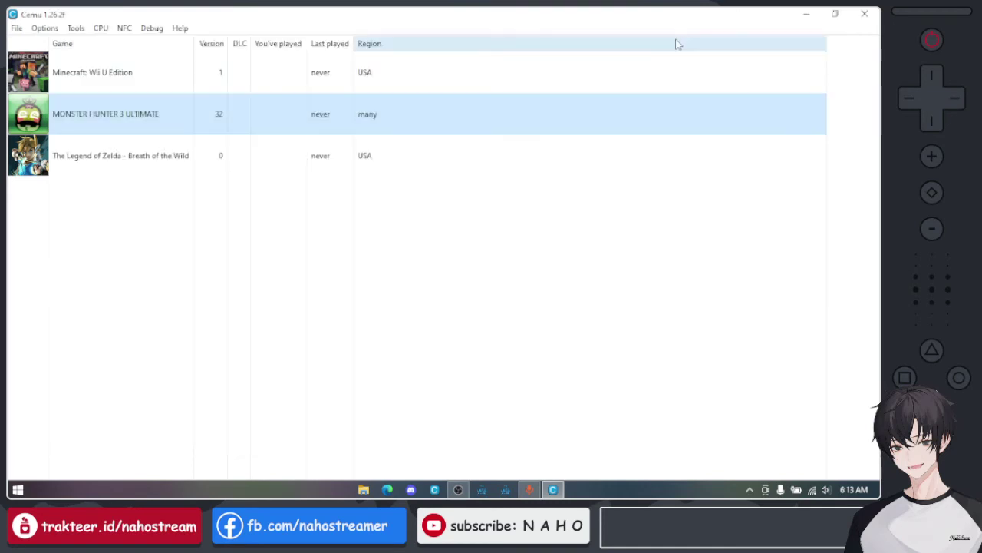
- Start Monster Hunter 3 Ultimate and advance through the save data notices and intro to the main menu
{"action": "double_click", "coordinate": [392, 114]}
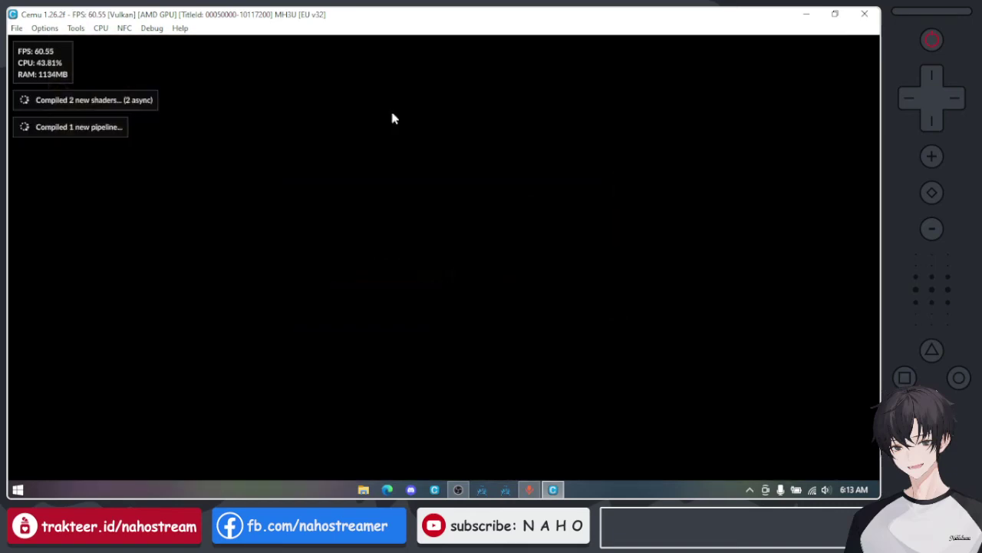
{"action": "key", "text": "Return"}
{"action": "key", "text": "Return"}
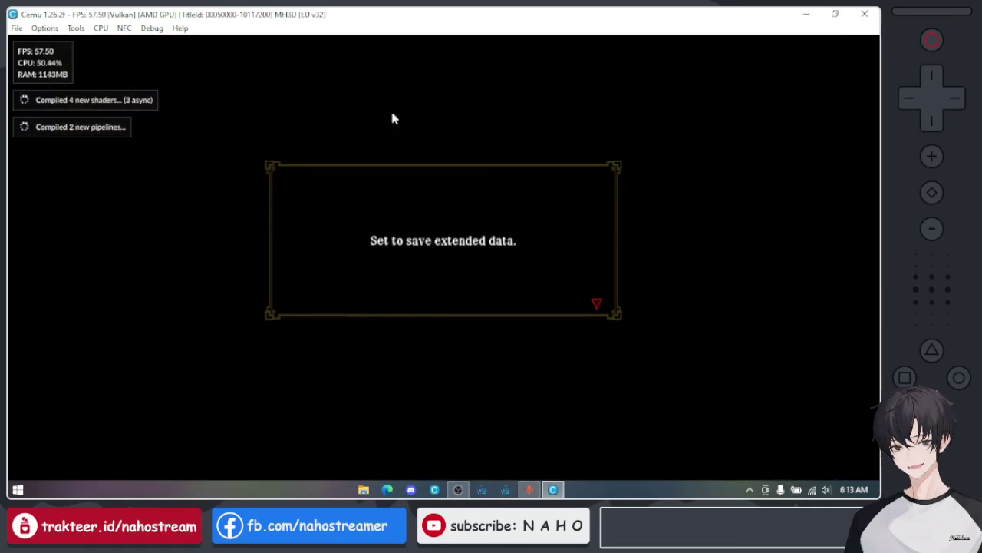
{"action": "key", "text": "Return"}
{"action": "key", "text": "Return"}
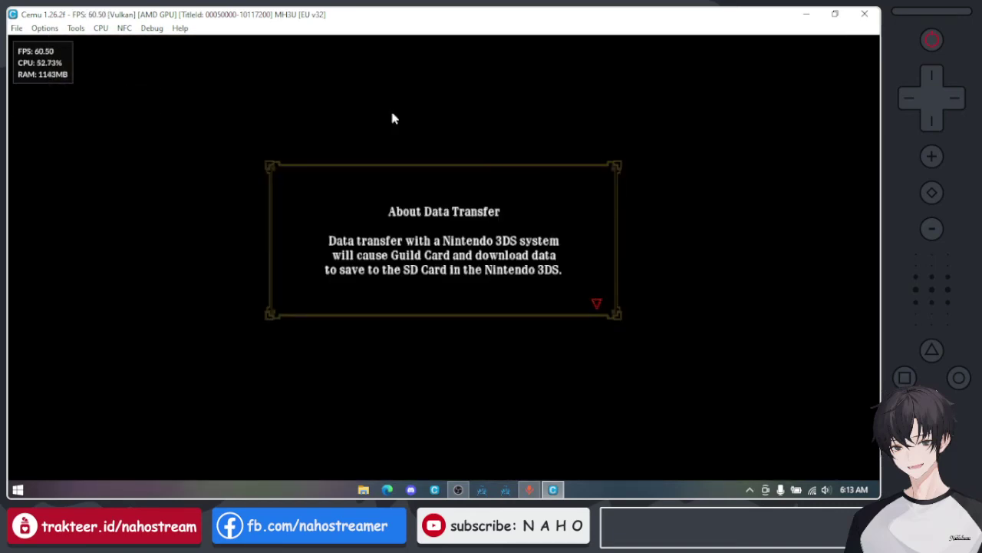
{"action": "key", "text": "Return"}
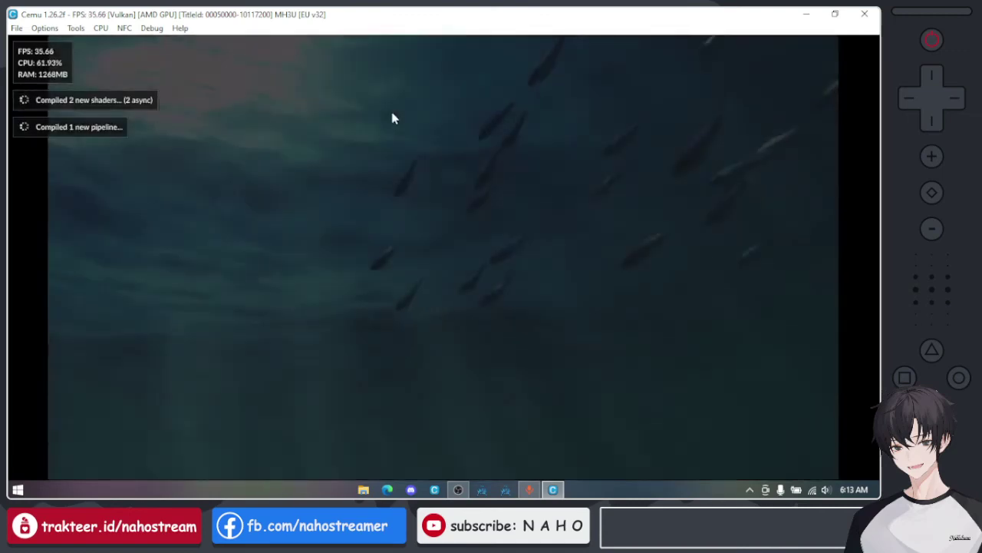
{"action": "key", "text": "Return"}
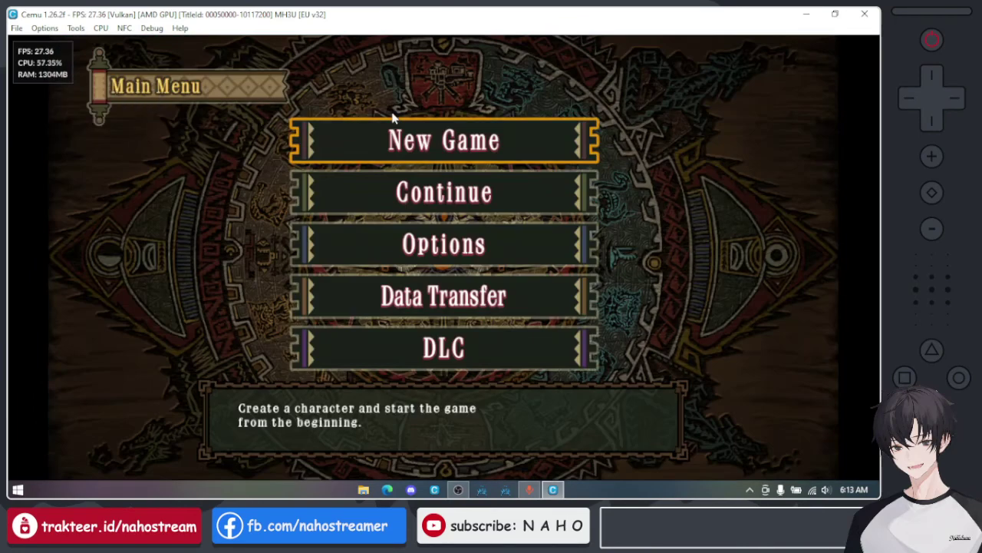
- Start a new game to open character creation, and exit the emulator without creating a character
{"action": "key", "text": "Return"}
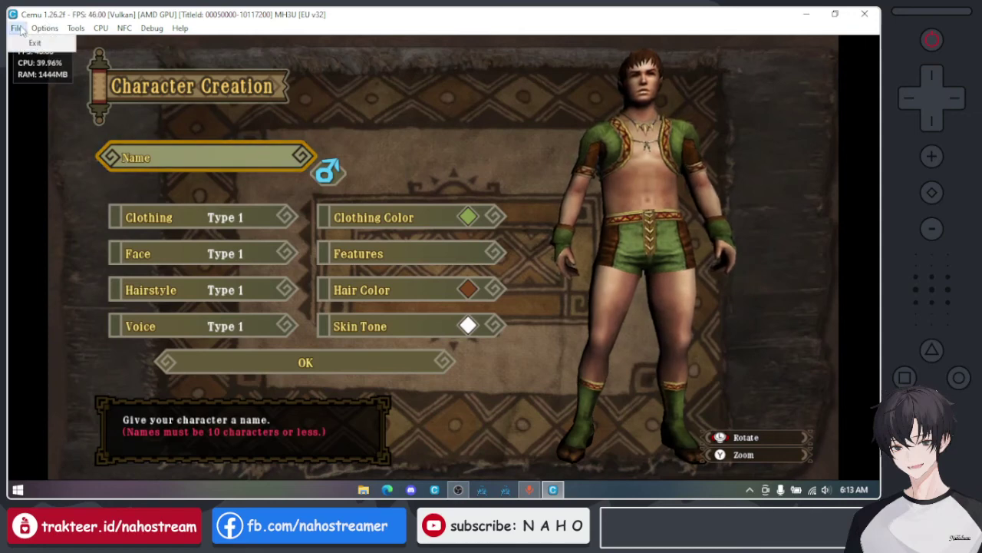
{"action": "left_click", "coordinate": [45, 28]}
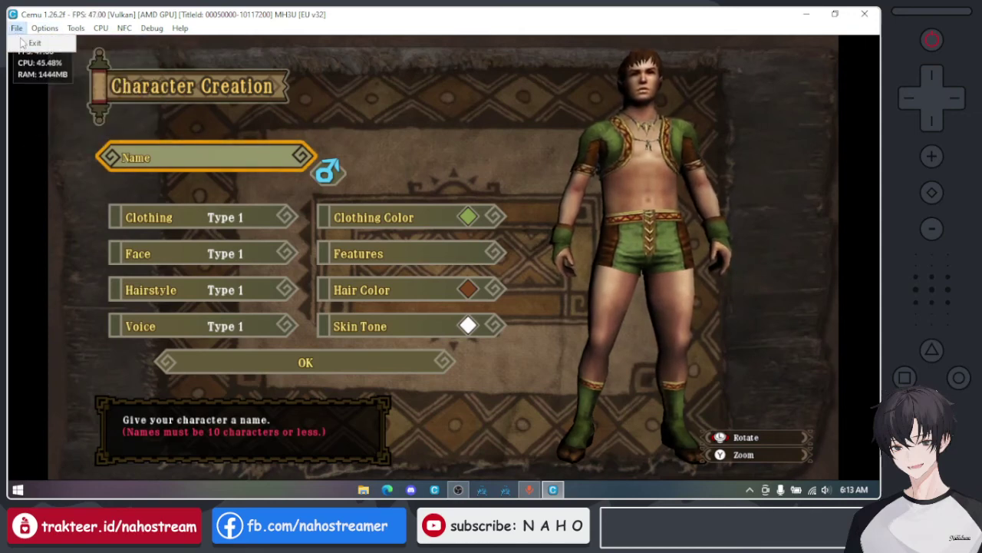
{"action": "left_click", "coordinate": [16, 28]}
{"action": "left_click", "coordinate": [24, 44]}
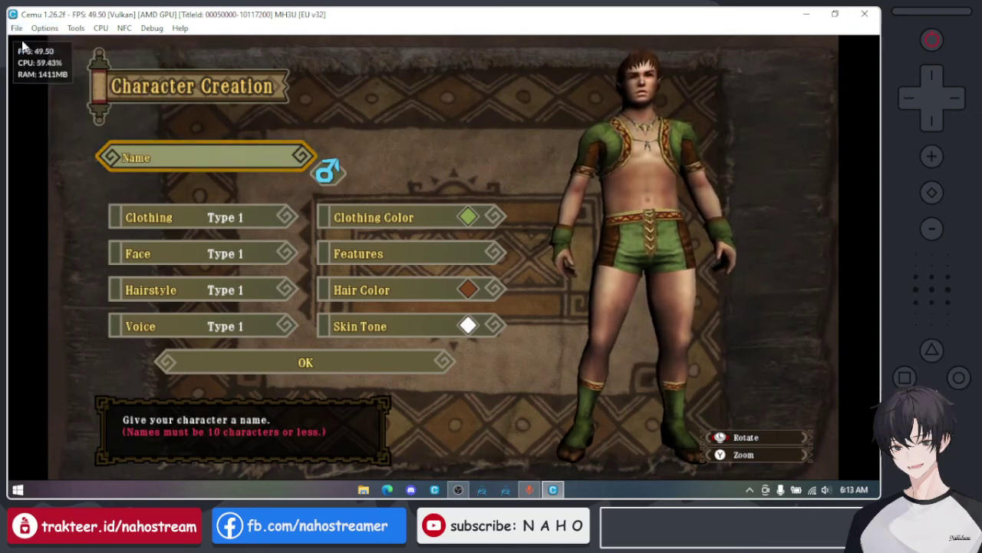
- Relaunch Cemu and maximize its game list window
{"action": "left_click", "coordinate": [435, 491]}
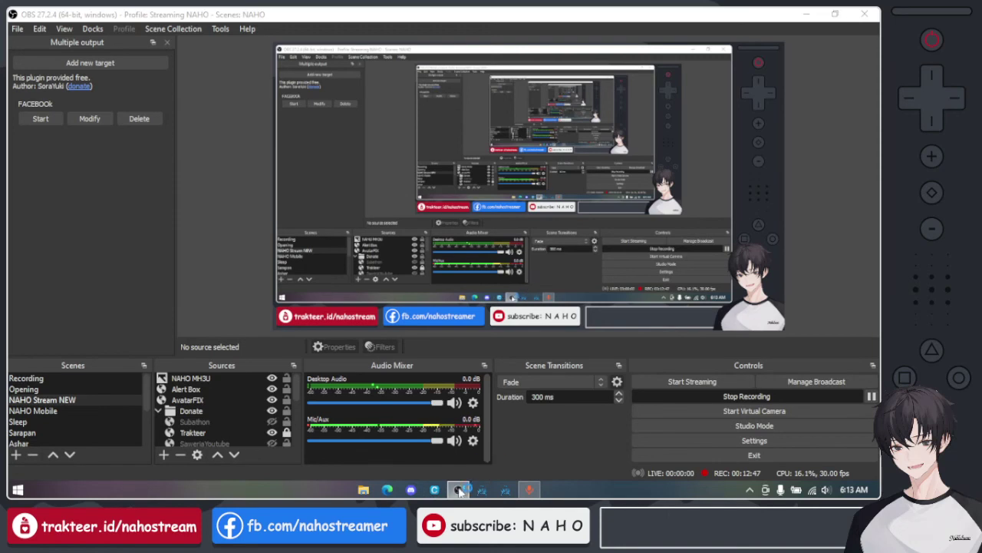
{"action": "mouse_move", "coordinate": [459, 491]}
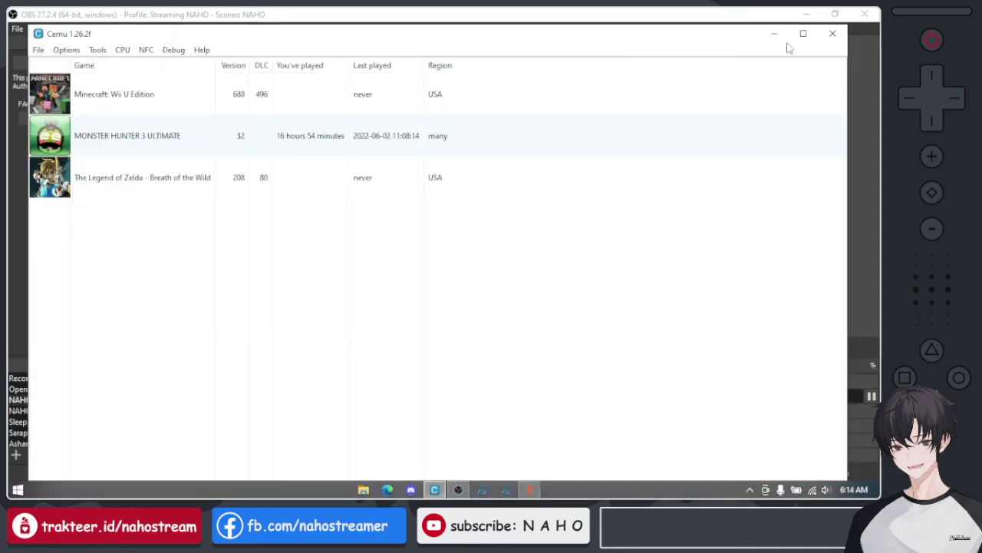
{"action": "left_click", "coordinate": [803, 34]}
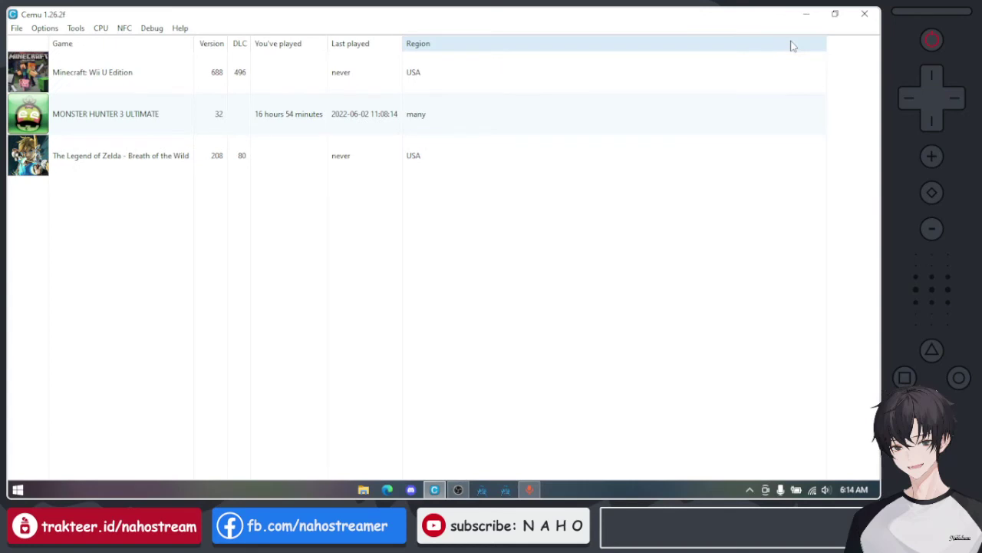
{"action": "right_click", "coordinate": [261, 120]}
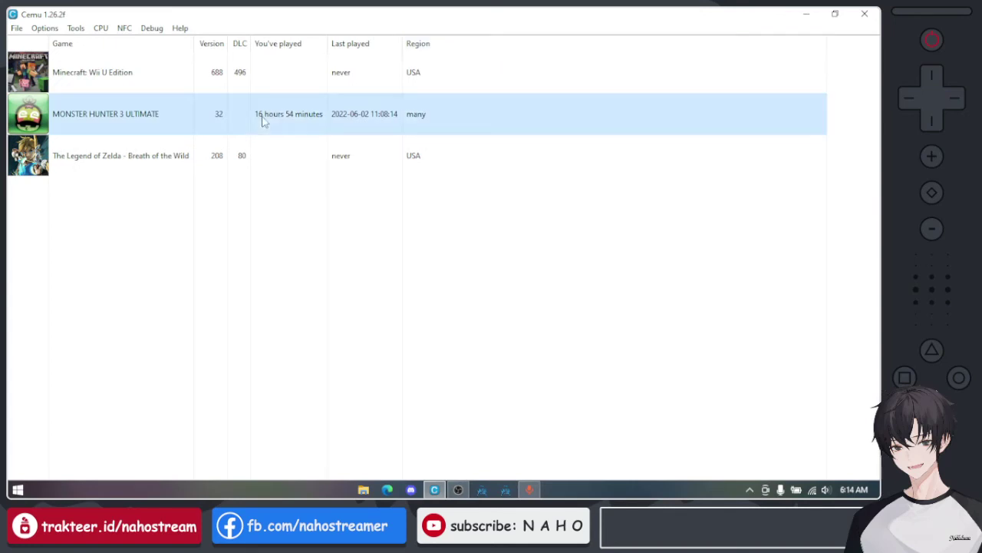
{"action": "left_click", "coordinate": [345, 266]}
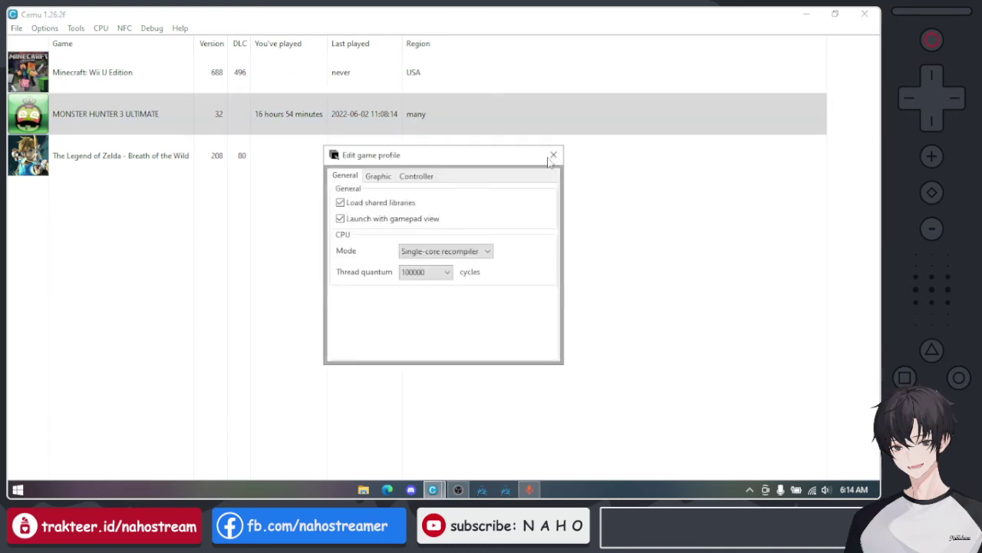
{"action": "left_click", "coordinate": [552, 155]}
- Set the Resolution graphic pack of Monster Hunter 3 Ultimate to the 1280x720 preset and close the graphic packs window
{"action": "right_click", "coordinate": [409, 129]}
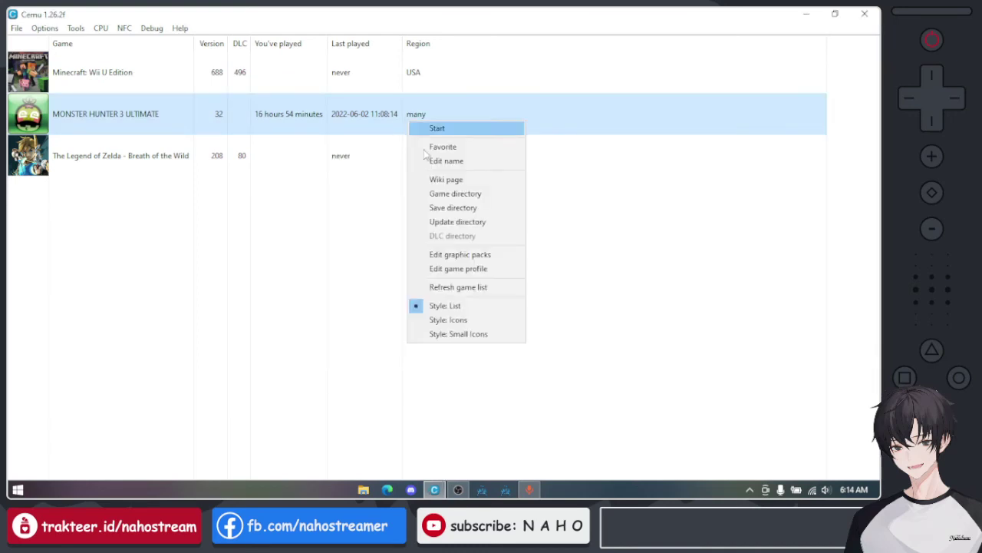
{"action": "left_click", "coordinate": [456, 254]}
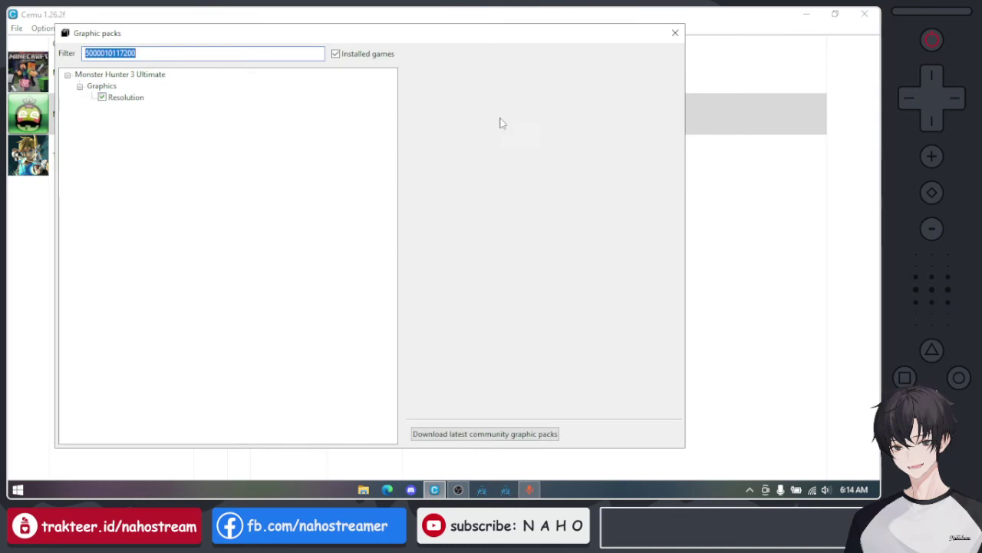
{"action": "left_click", "coordinate": [126, 98]}
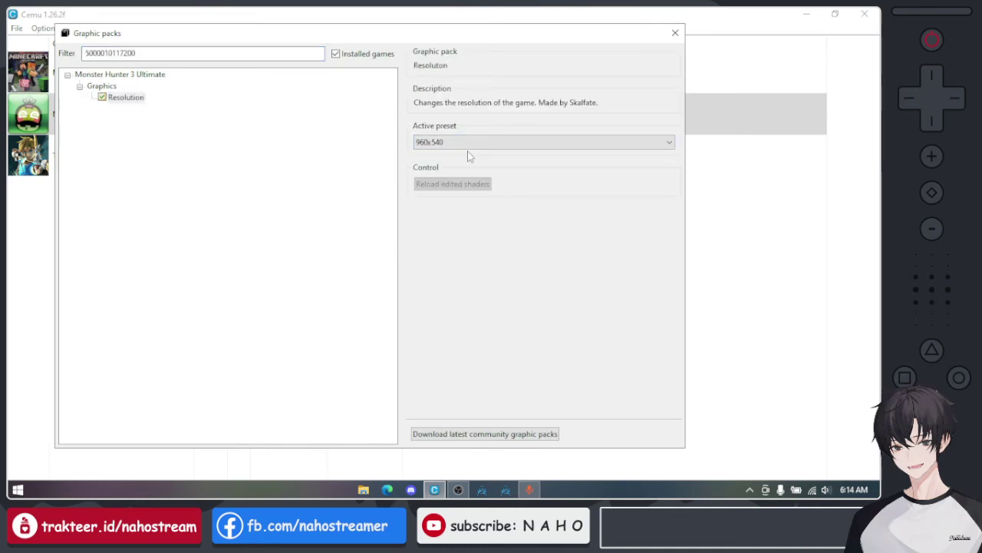
{"action": "left_click", "coordinate": [457, 144]}
{"action": "left_click", "coordinate": [458, 184]}
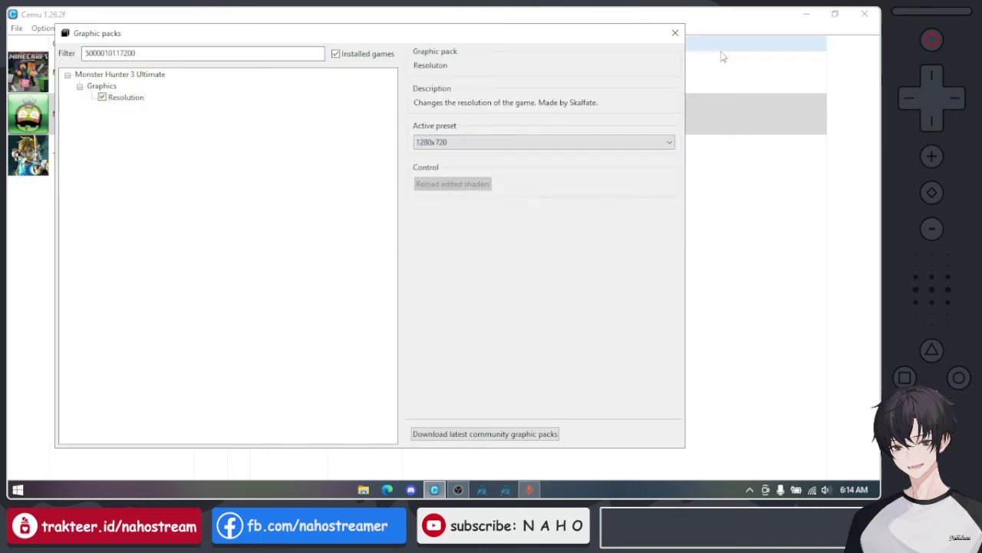
{"action": "left_click", "coordinate": [676, 32]}
- Start Monster Hunter 3 Ultimate, go past the title screen and continue with the saved character in the first slot
{"action": "double_click", "coordinate": [437, 124]}
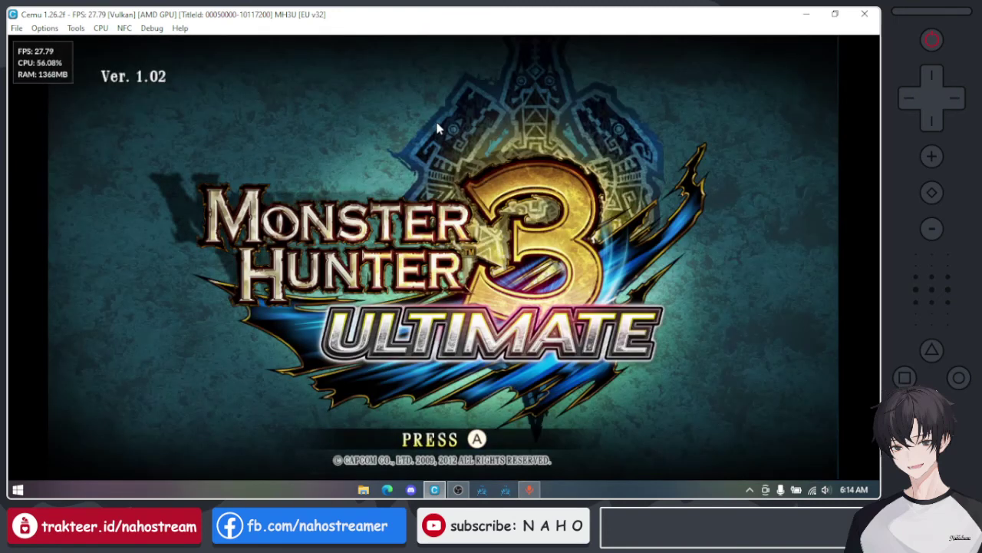
{"action": "key", "text": "Return"}
{"action": "key", "text": "Return"}
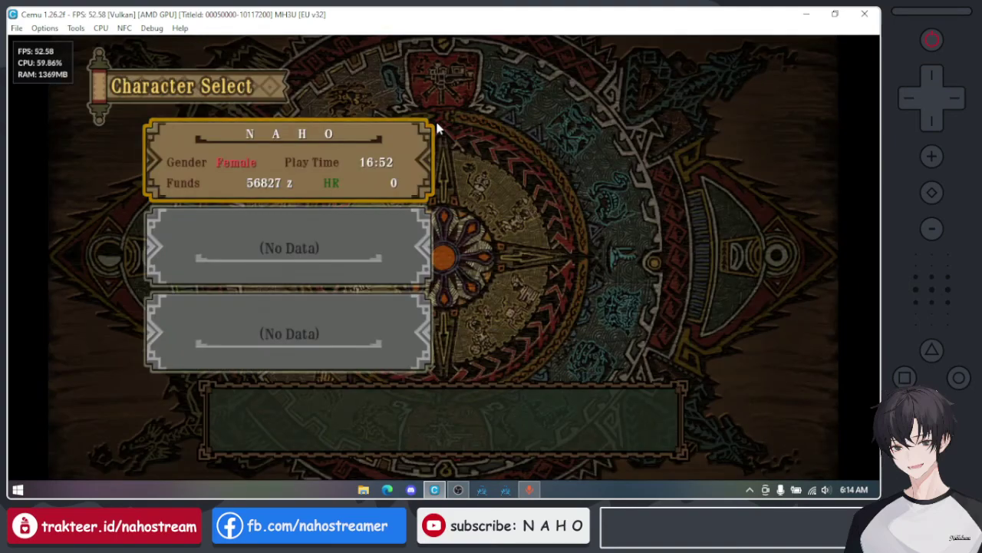
{"action": "key", "text": "Return"}
{"action": "key", "text": "Return"}
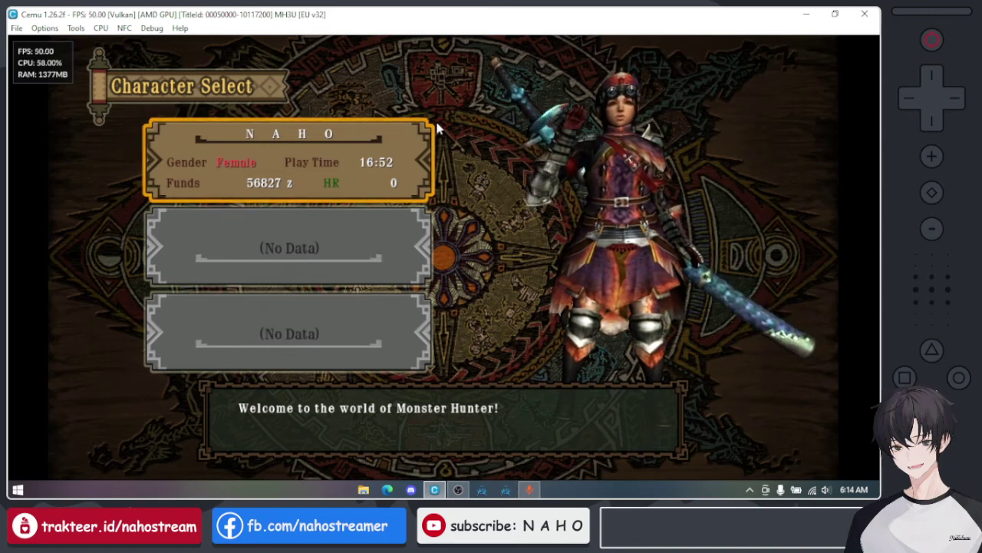
{"action": "key", "text": "Return"}
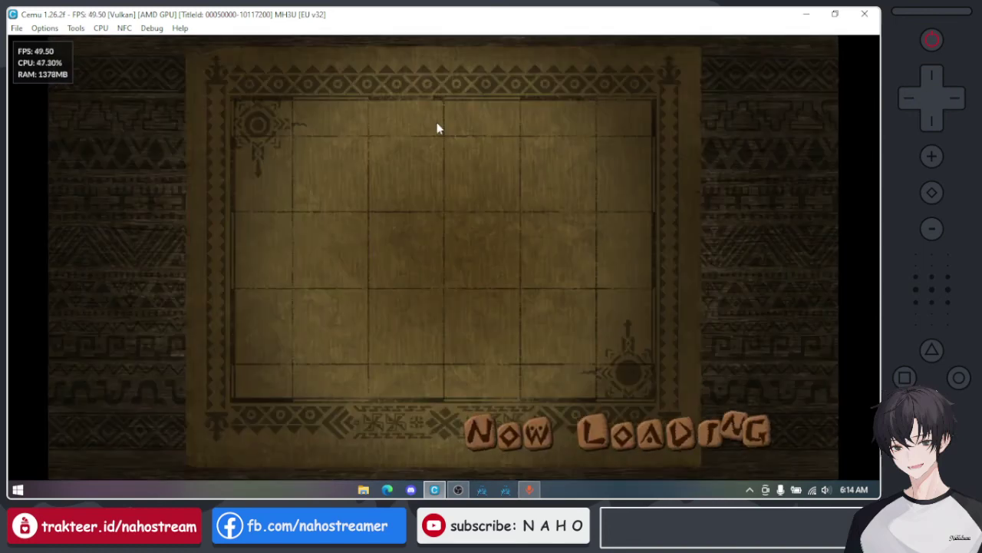